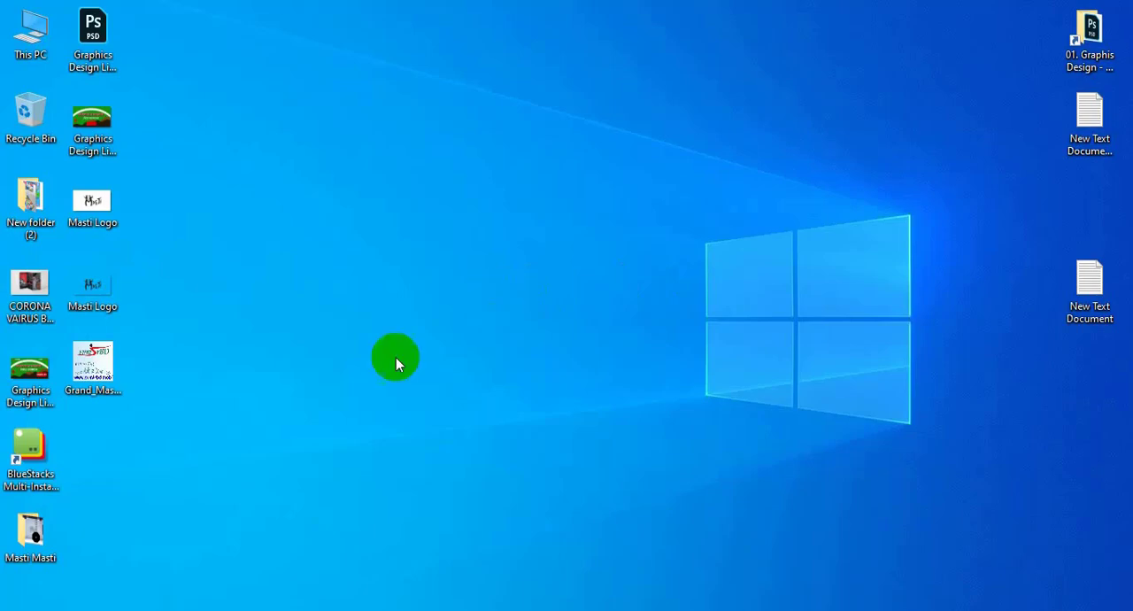
- Switch to OBS and open the Stream section of its settings
left_click(169, 610)
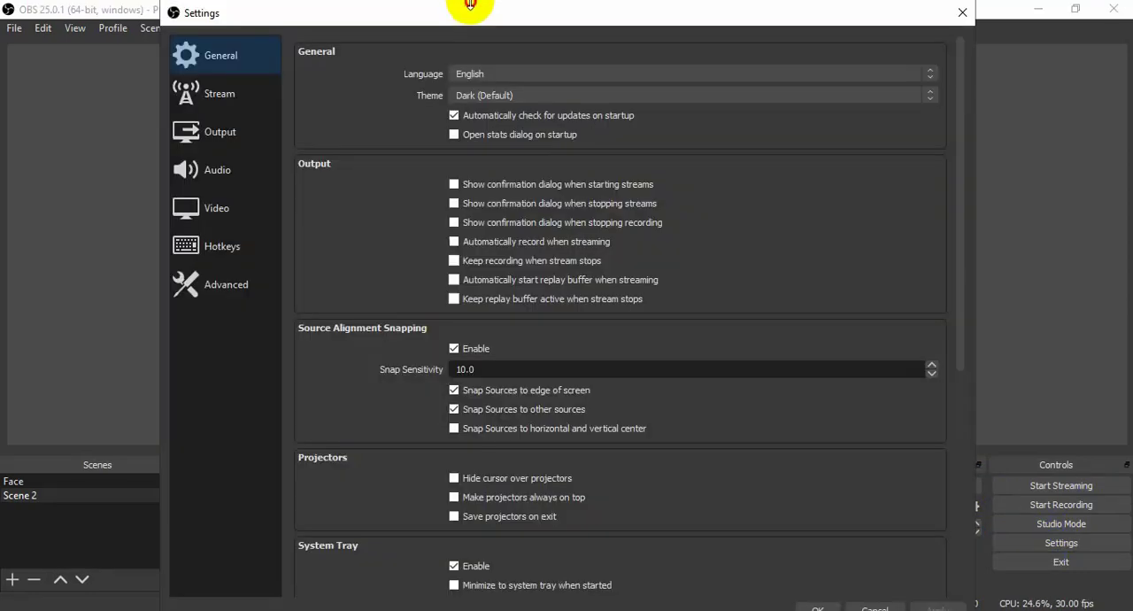
left_click_drag(470, 4, 468, 114)
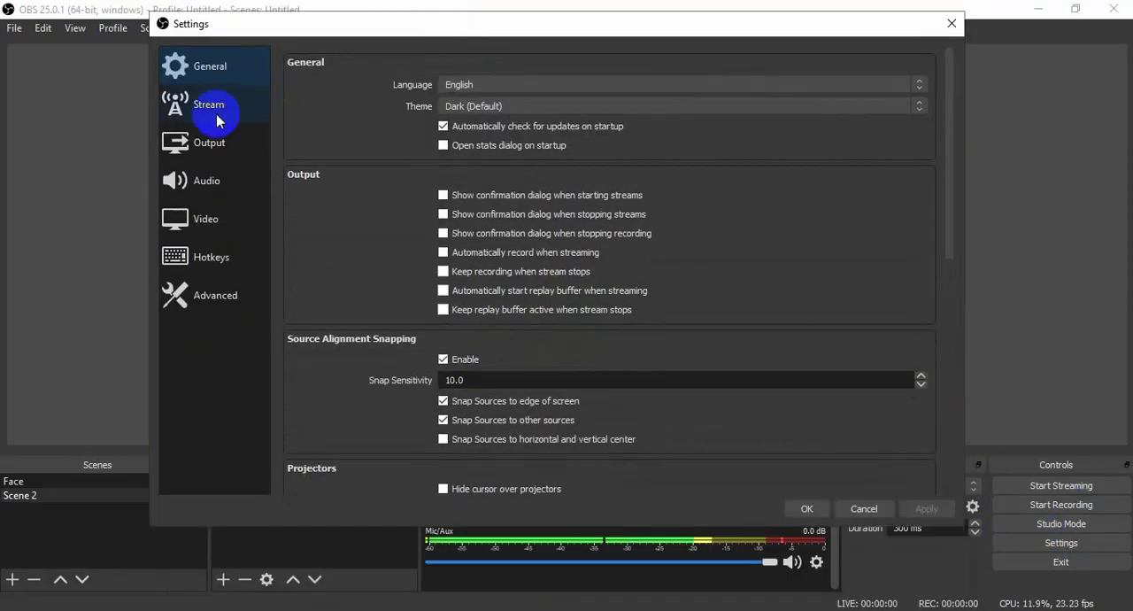
left_click(195, 115)
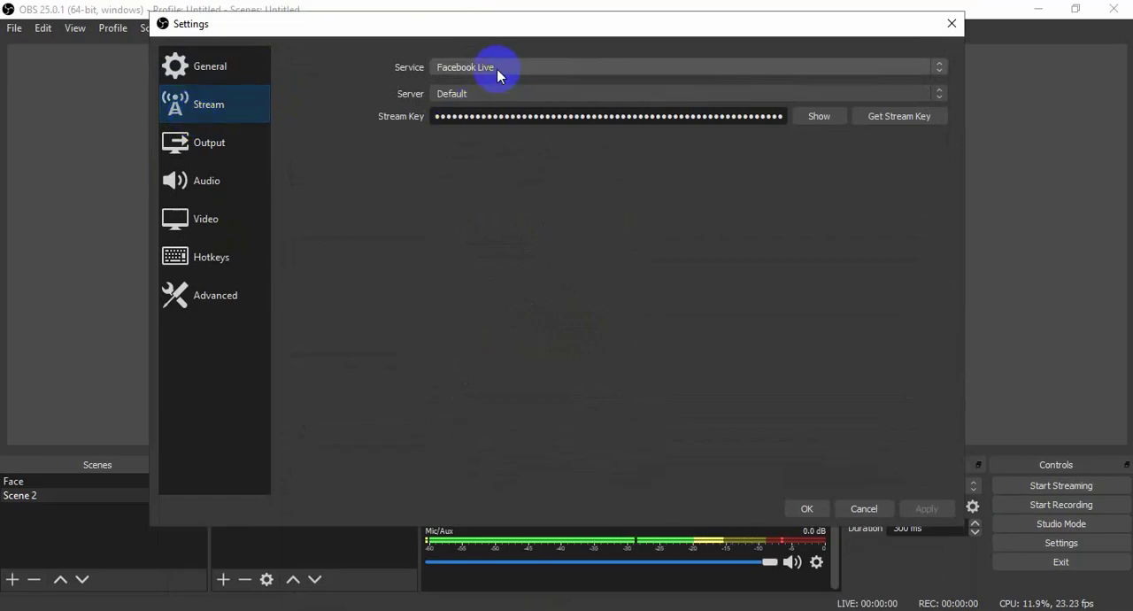
- Try setting the streaming service to YouTube / YouTube Gaming, discard the change, and minimize OBS
left_click(520, 71)
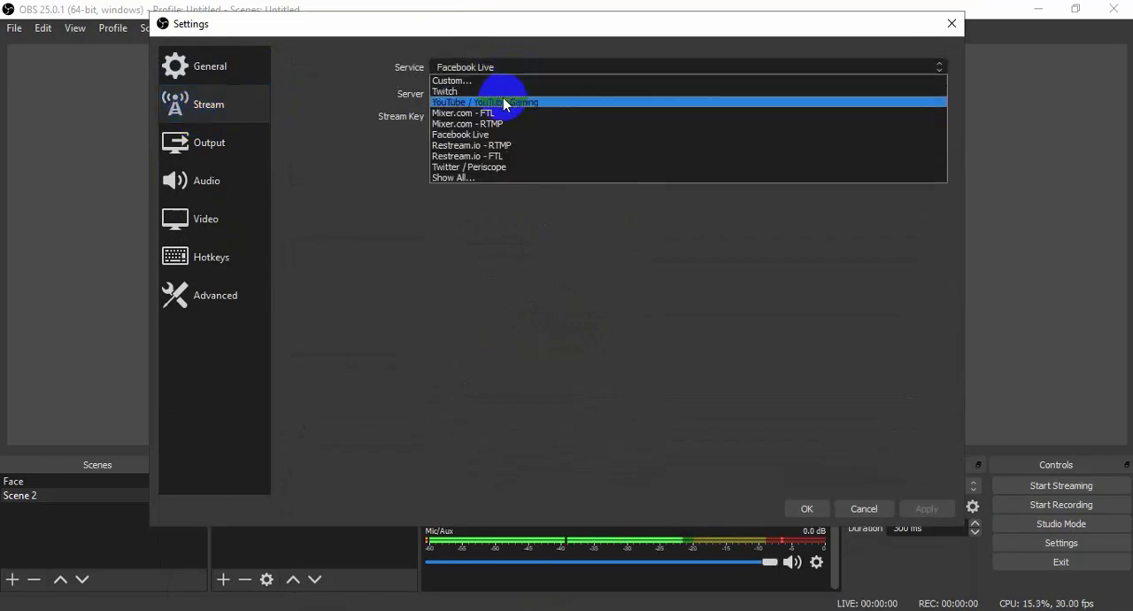
left_click(503, 100)
left_click(515, 70)
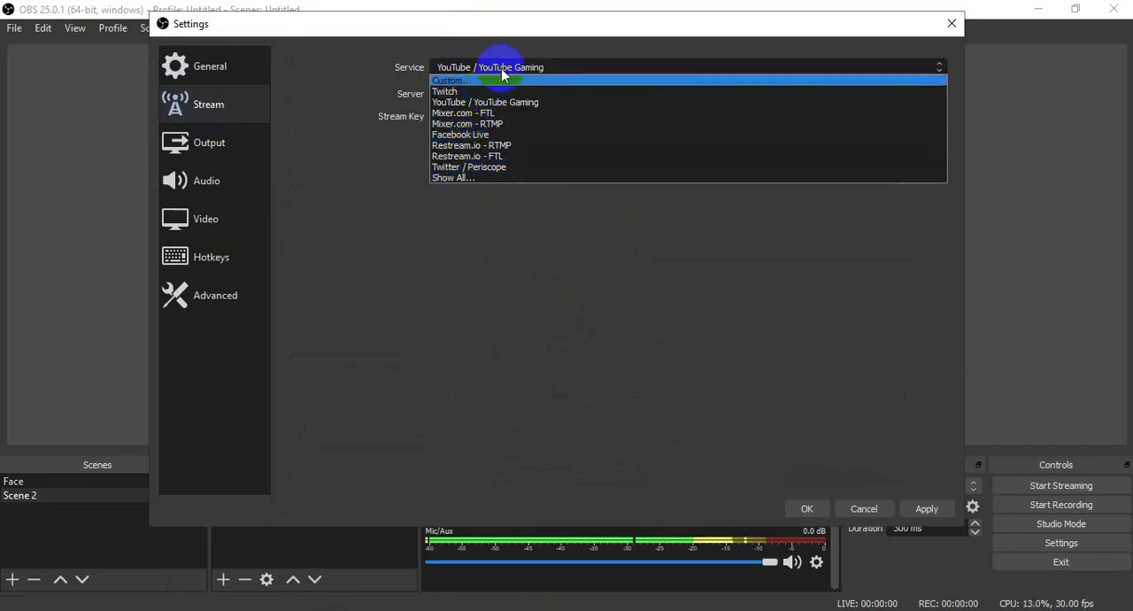
left_click(503, 45)
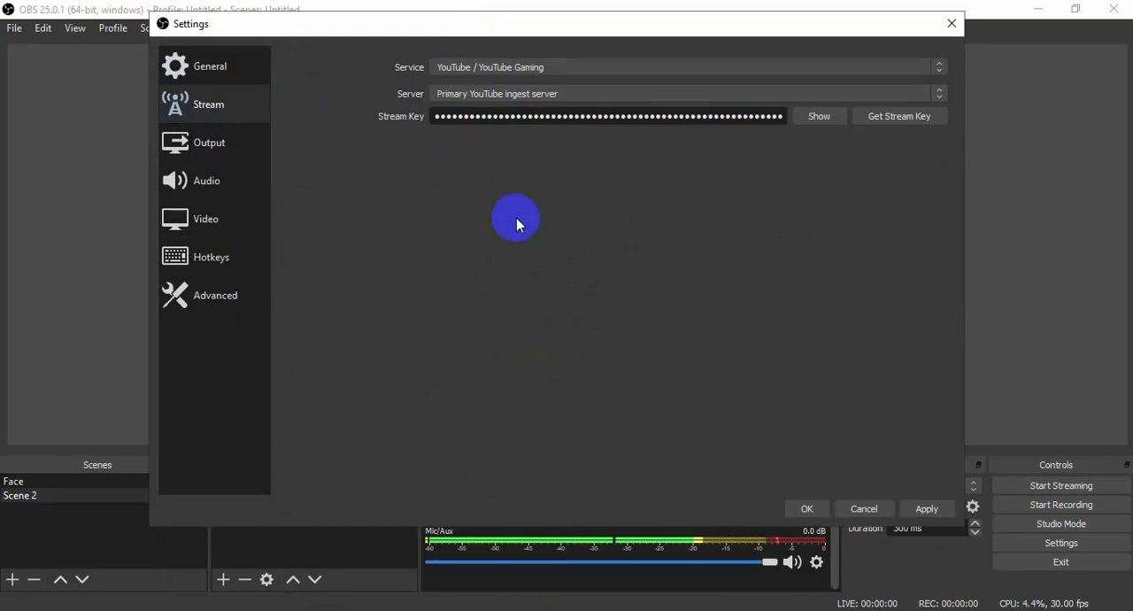
left_click(952, 24)
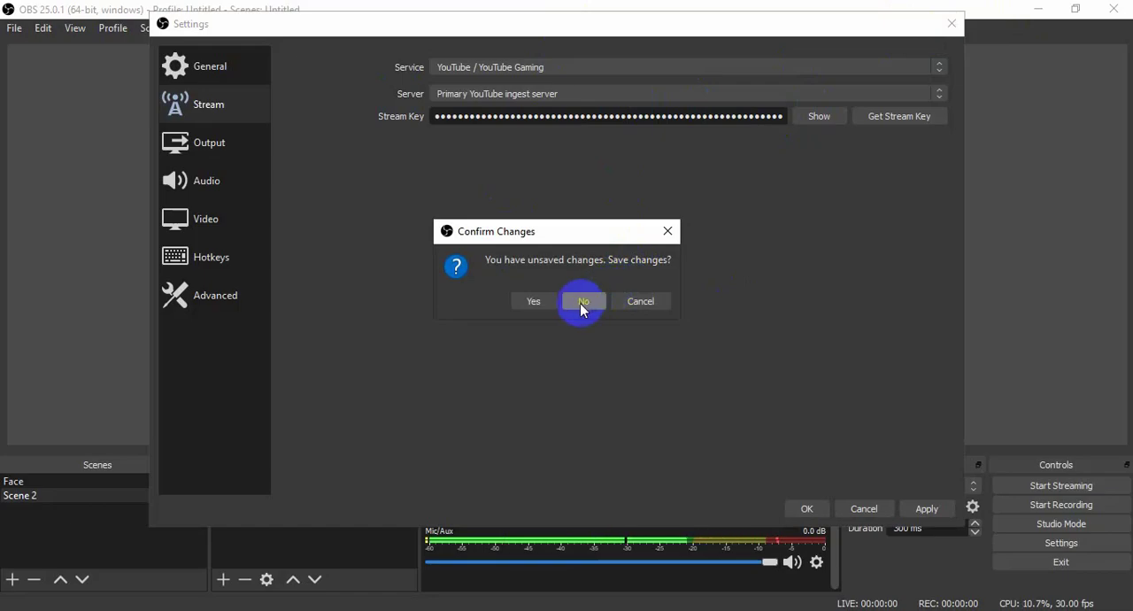
left_click(581, 300)
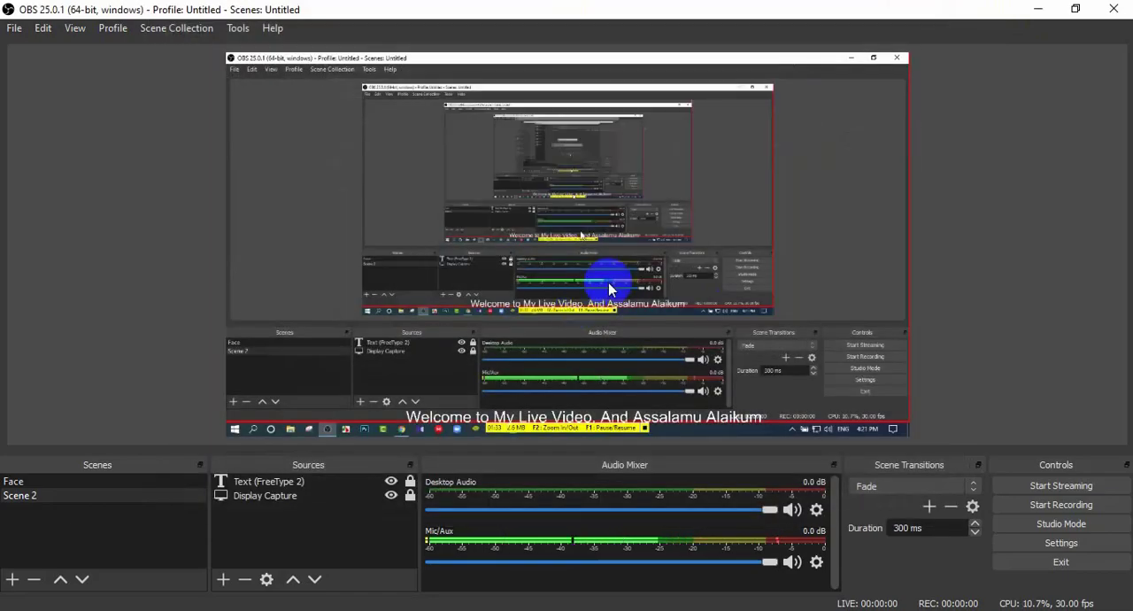
left_click(1038, 9)
- Switch to Chrome and examine the YouTube live dashboard's encoder setup and Facebook's Create Live Stream page
left_click(425, 610)
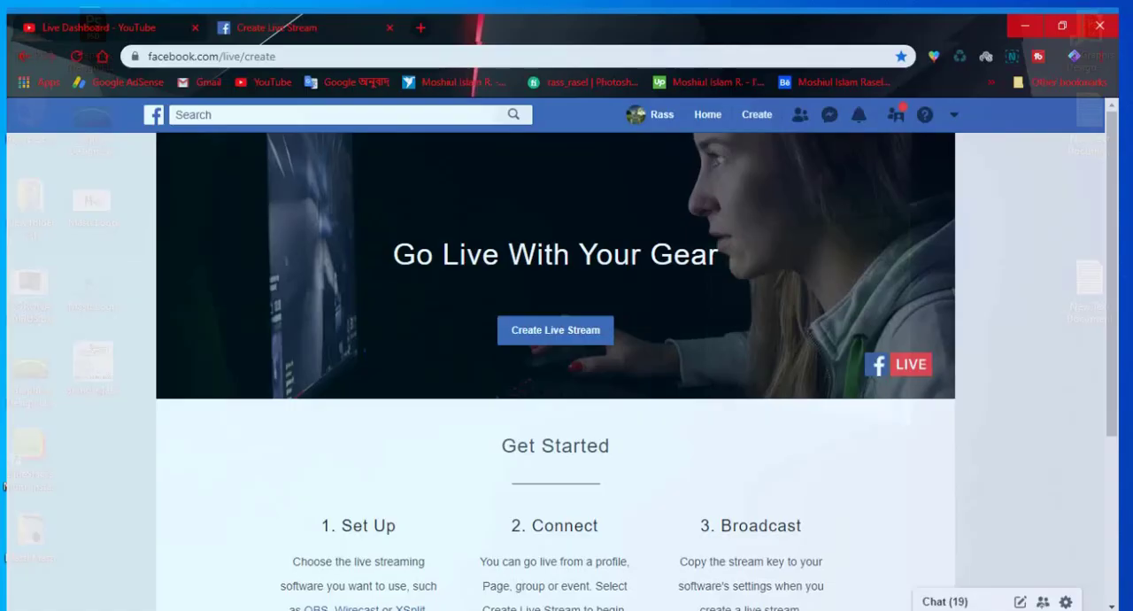
left_click(64, 19)
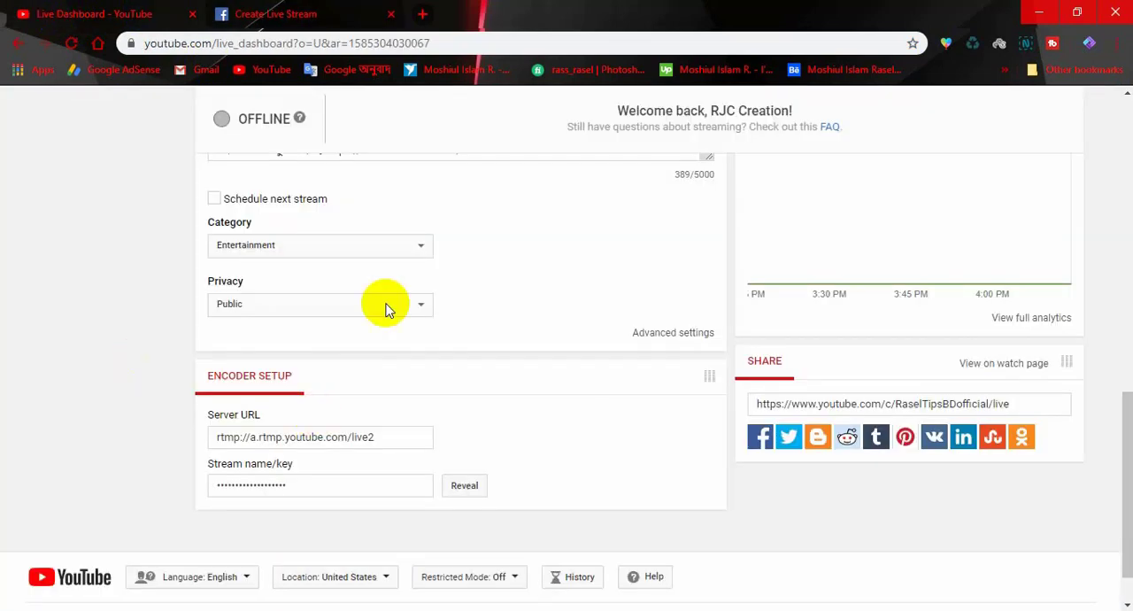
scroll(510, 392, "up", 4)
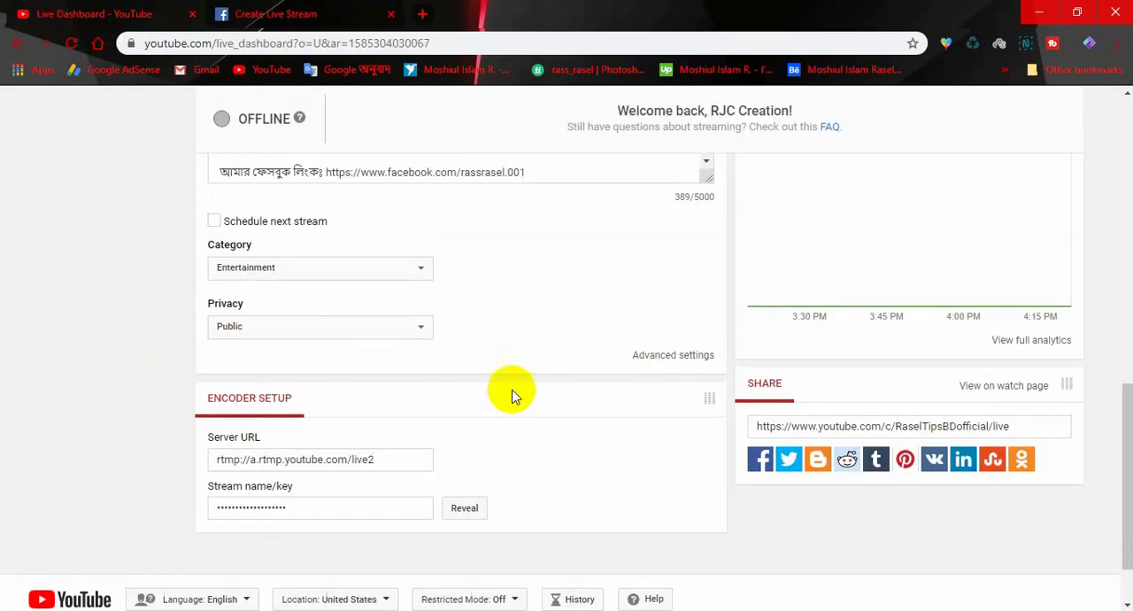
scroll(513, 387, "down", 4)
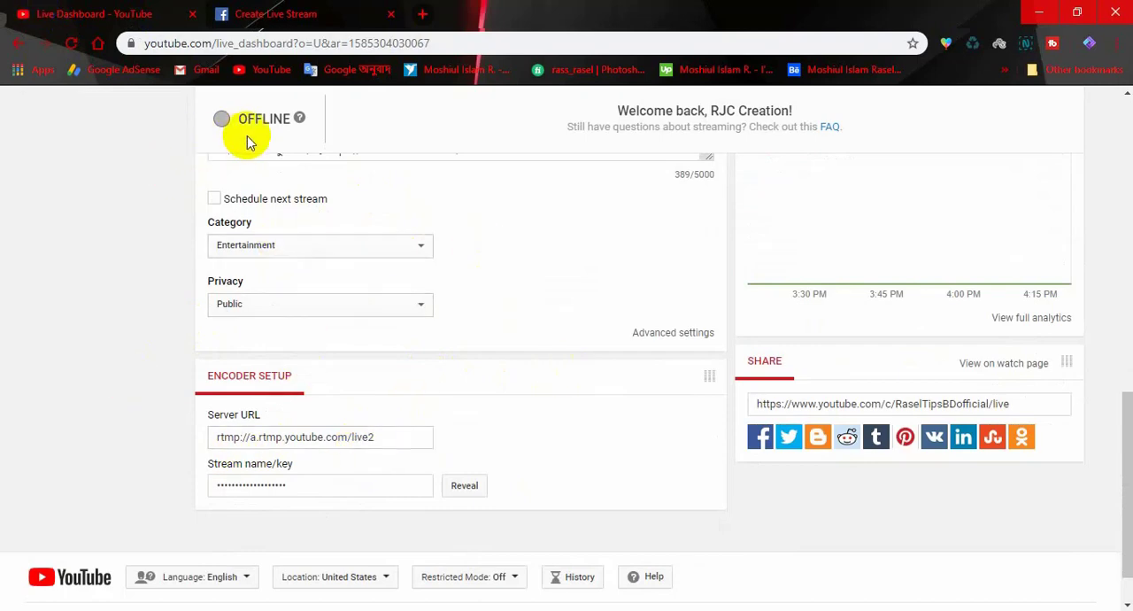
left_click(275, 14)
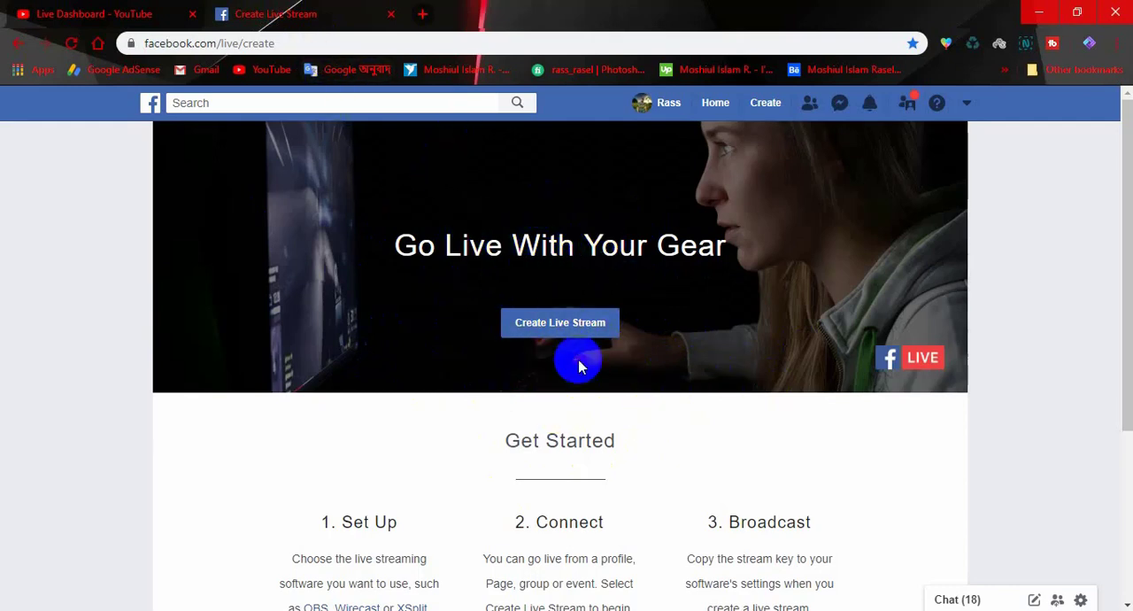
- Search Google for "caster live stream" in a new browser tab and open the Castr Multi-Streaming website
left_click(423, 15)
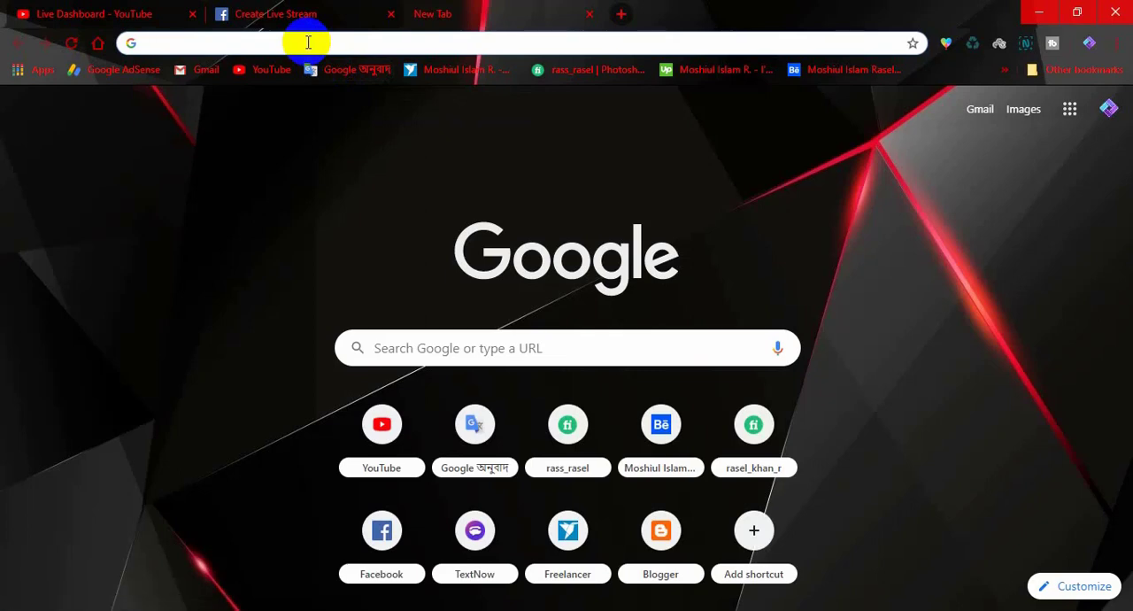
type("cas")
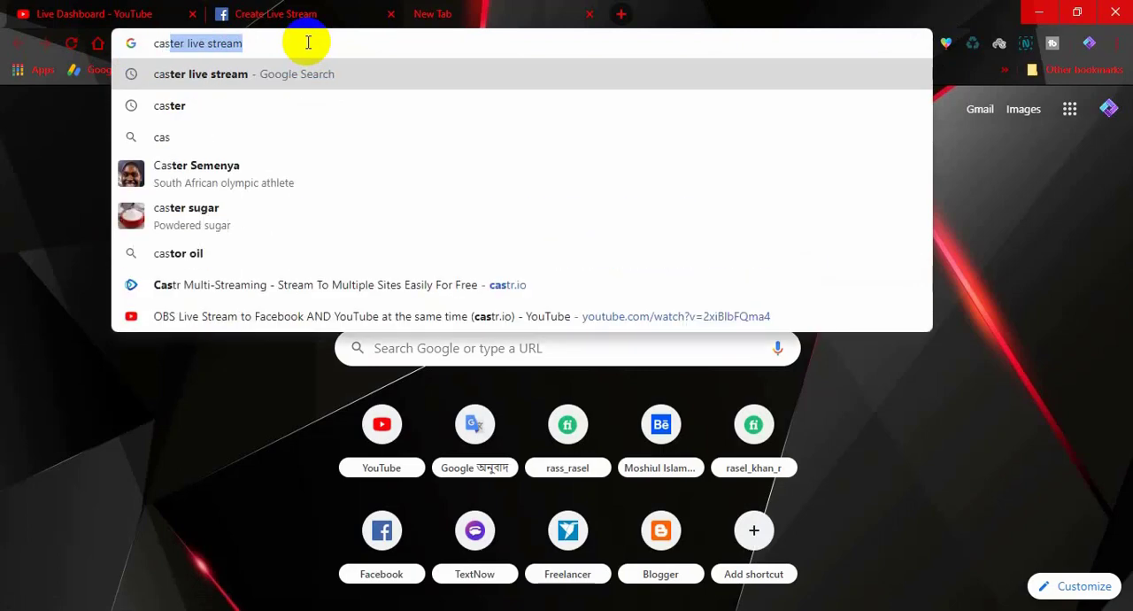
key("Return")
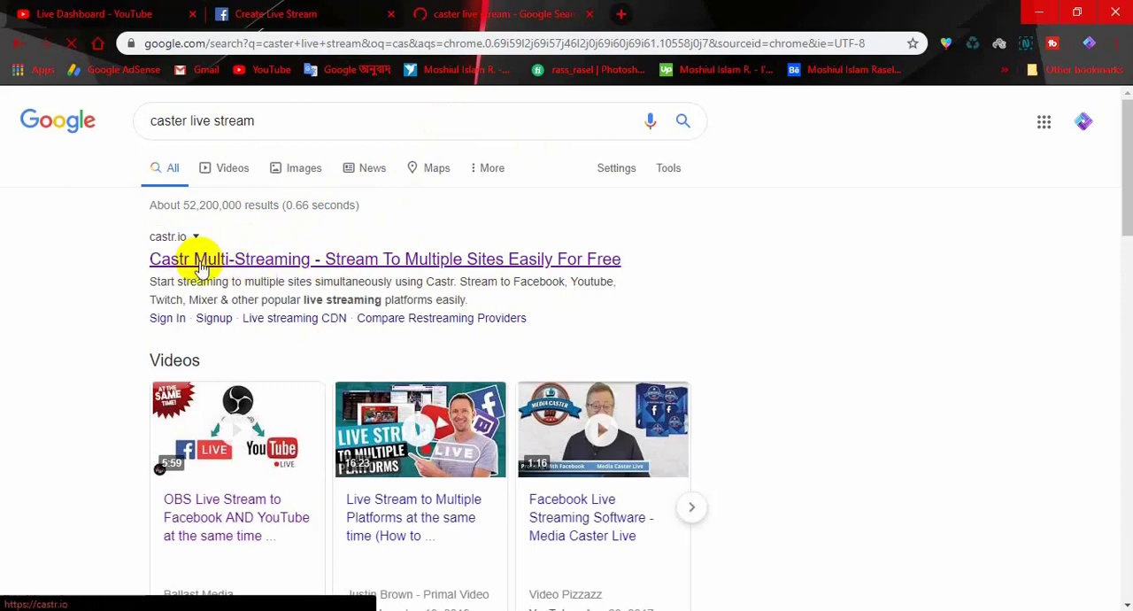
left_click(280, 264)
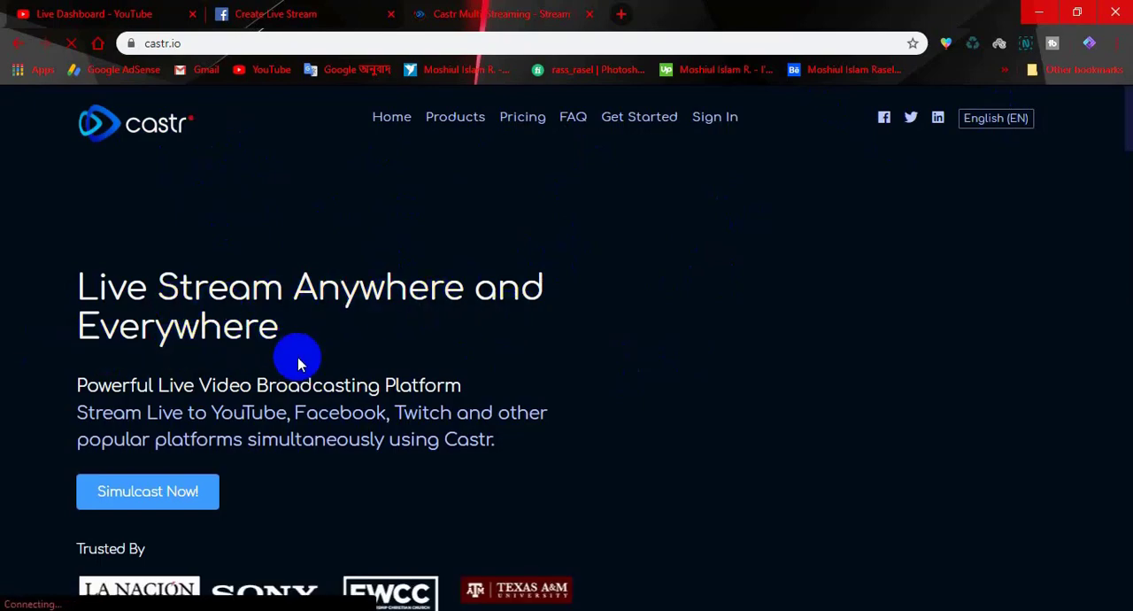
- Look over the Castr home page and sign in with the account's email and password
scroll(298, 356, "down", 1)
scroll(301, 426, "down", 3)
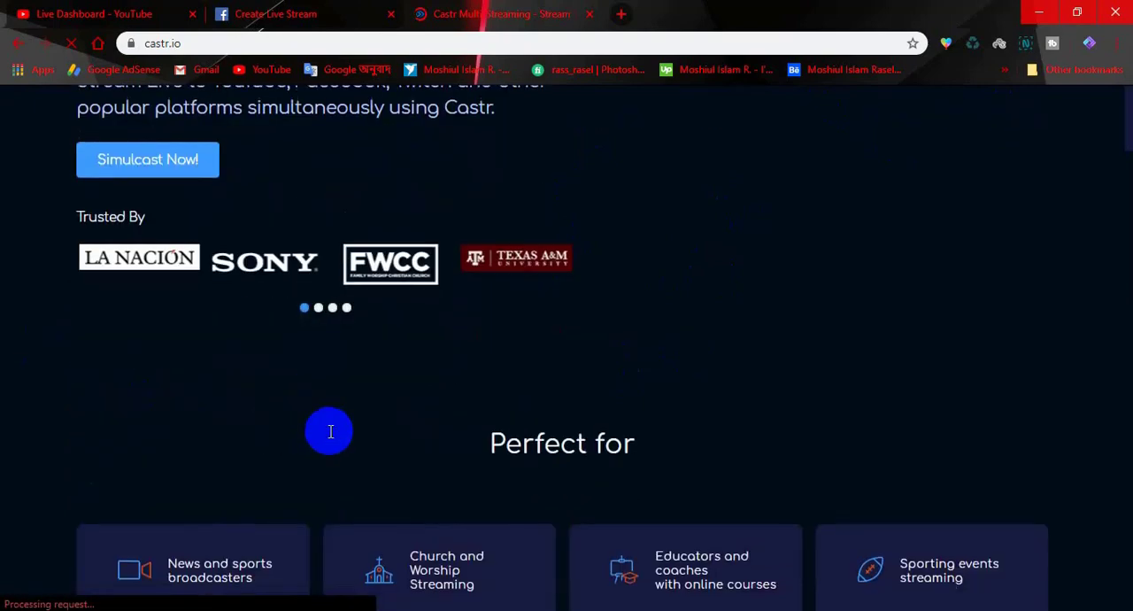
scroll(460, 465, "down", 3)
scroll(522, 475, "down", 5)
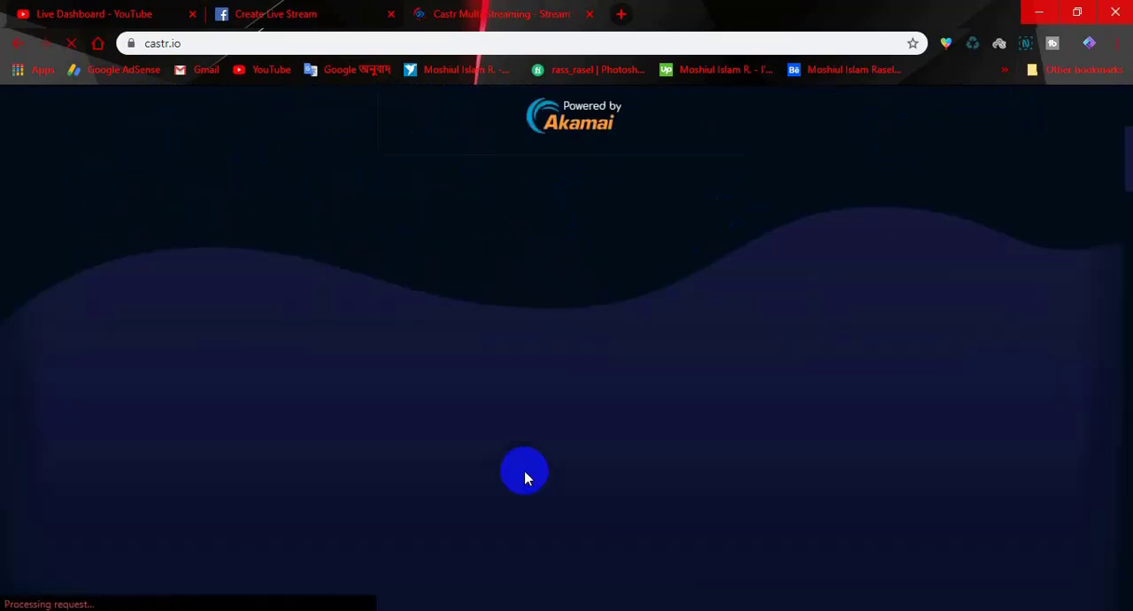
scroll(593, 376, "up", 10)
scroll(582, 383, "up", 3)
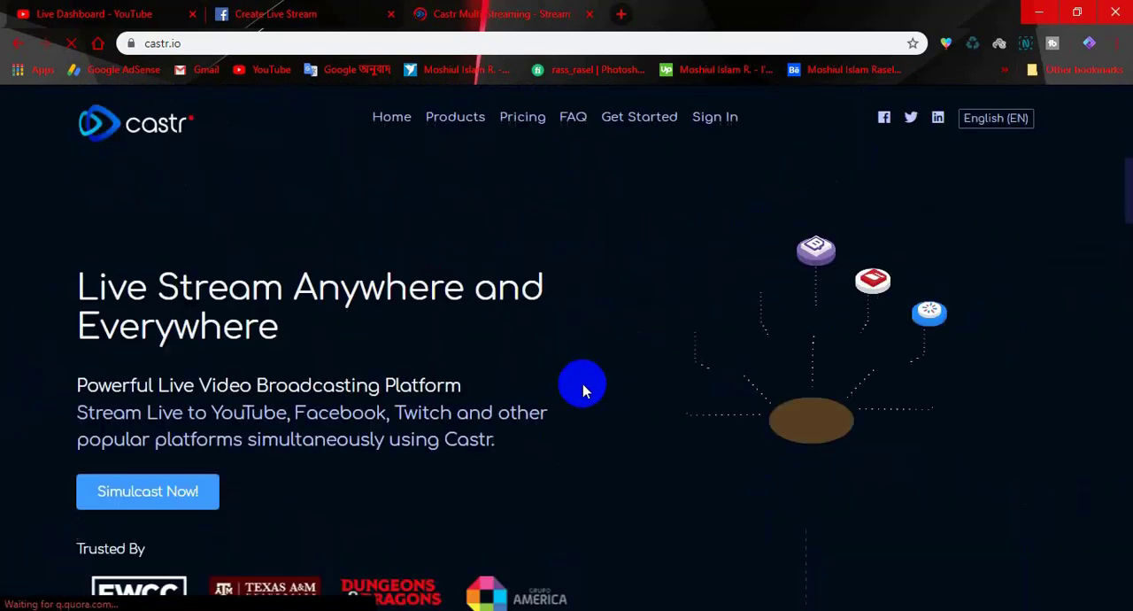
left_click(717, 133)
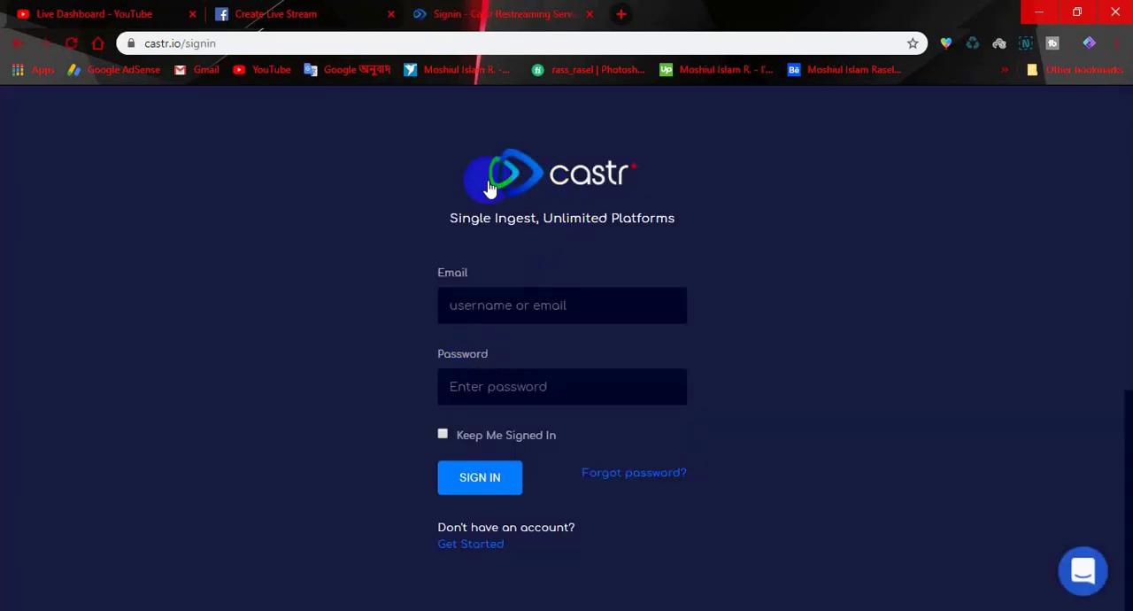
left_click(500, 312)
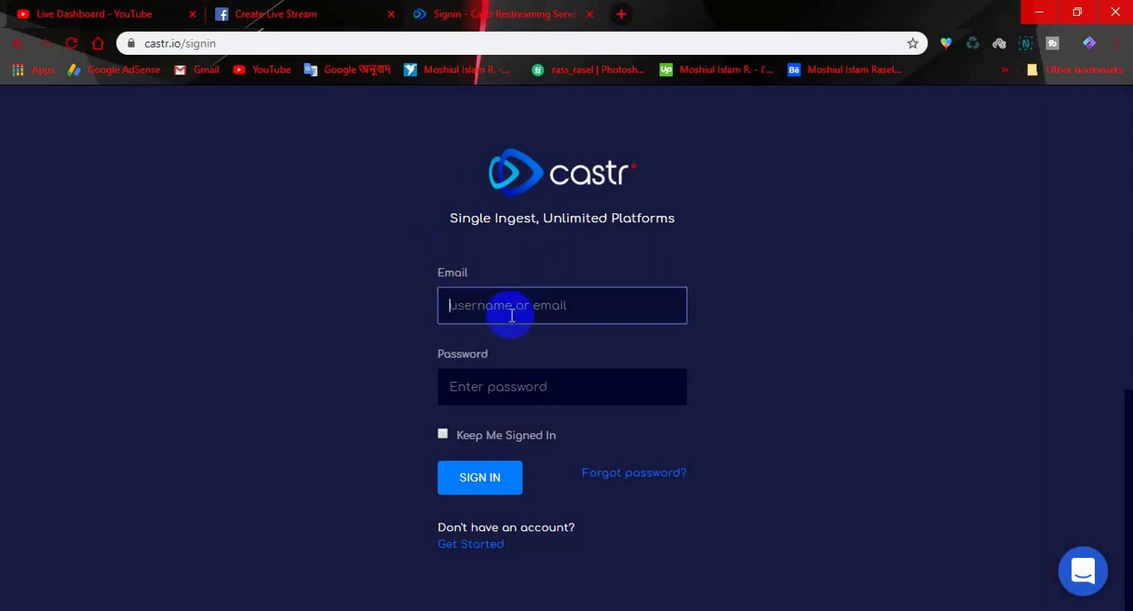
left_click(522, 391)
left_click(514, 304)
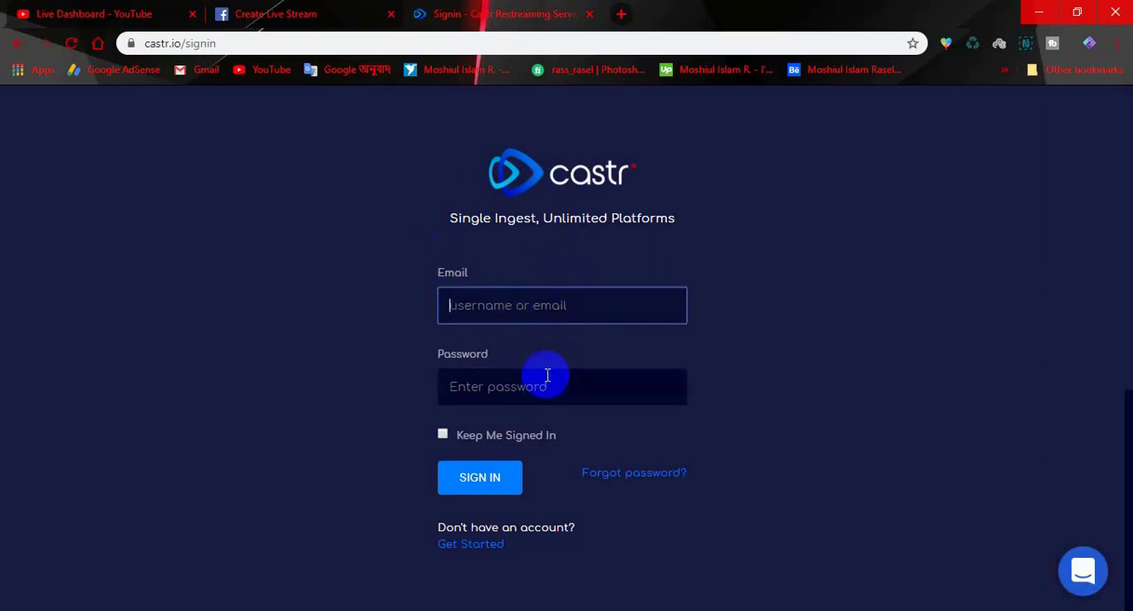
left_click(547, 372)
left_click(547, 306)
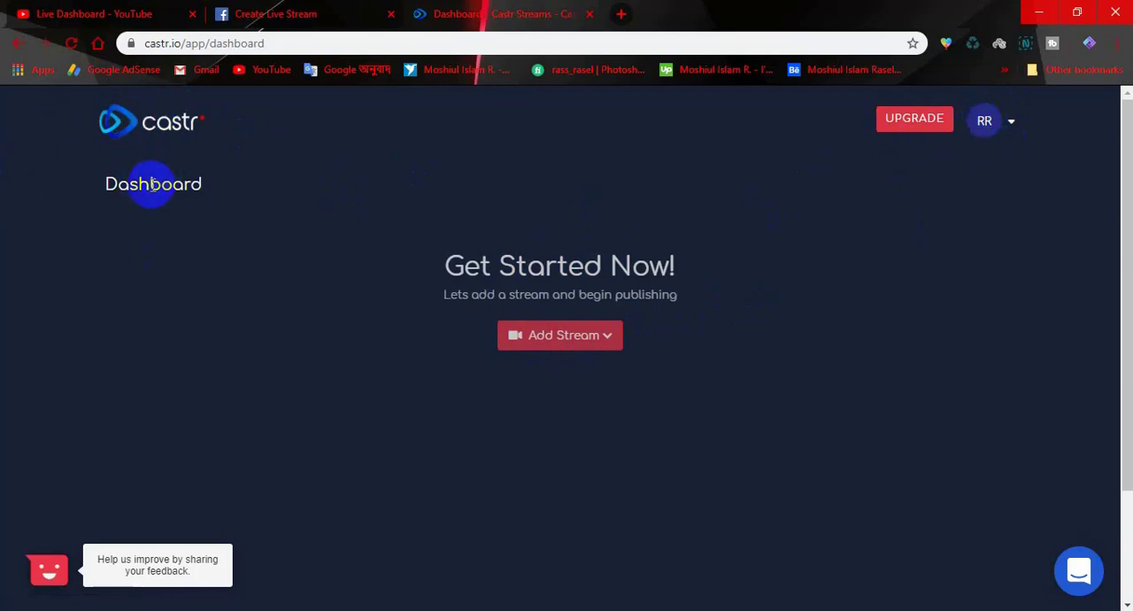
- Add a New Live Stream in Castr and activate the 7-day live streaming trial
left_click(551, 347)
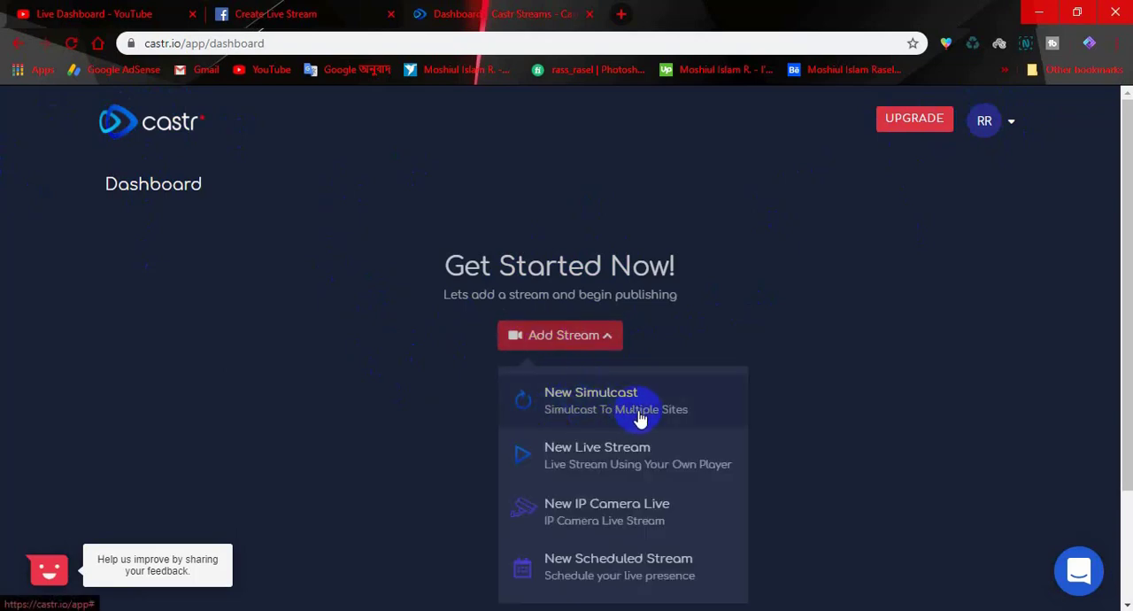
left_click(604, 469)
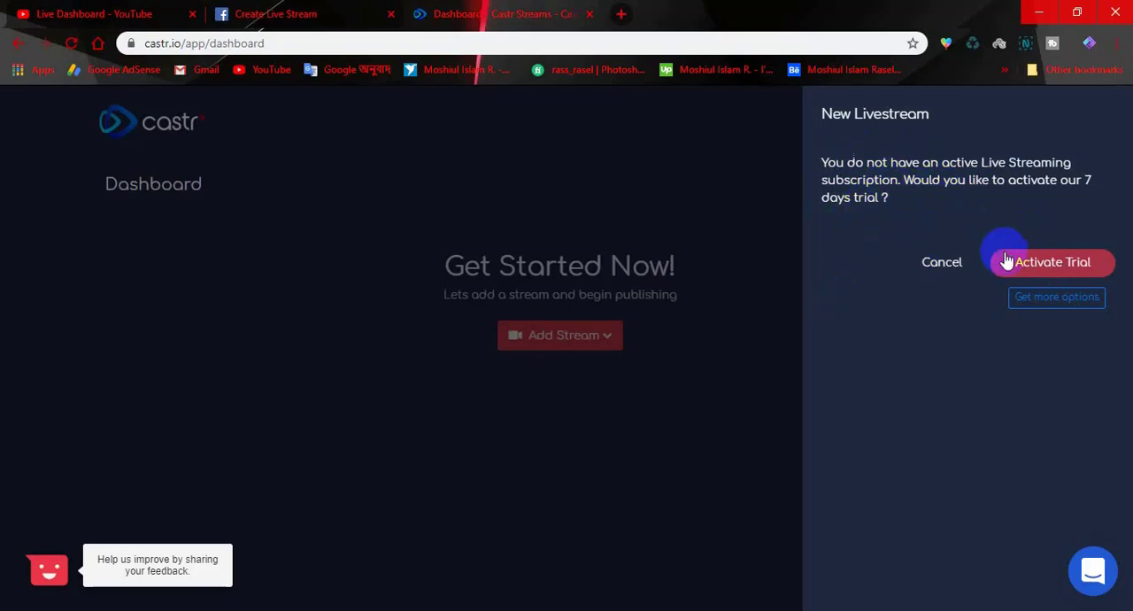
left_click(1052, 269)
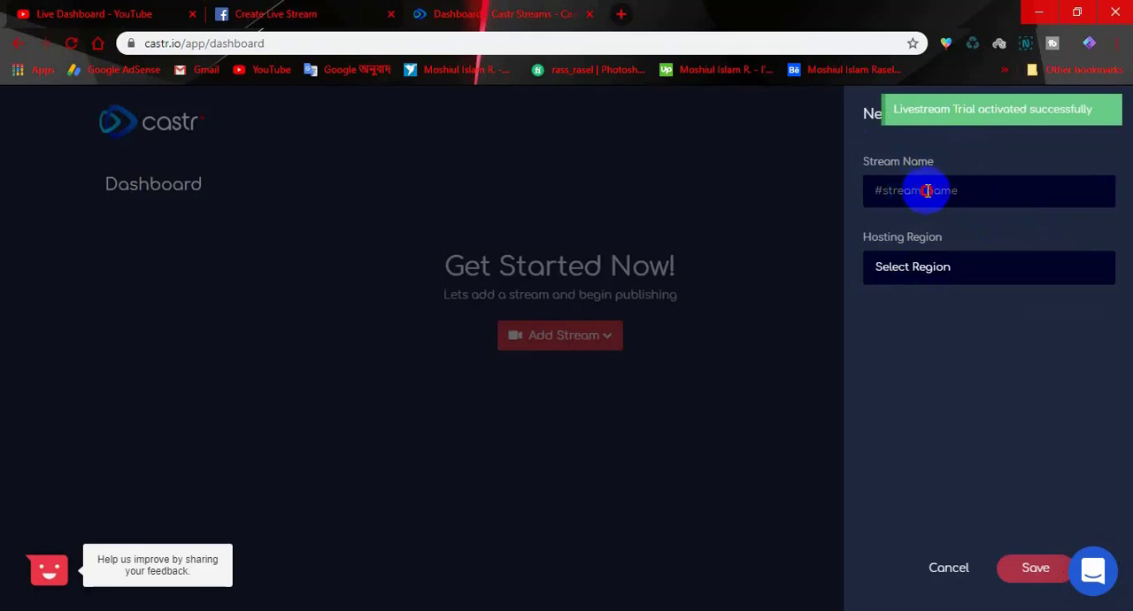
- Name the new livestream "Live", set its hosting region to India, and save it
left_click(926, 191)
left_click(963, 270)
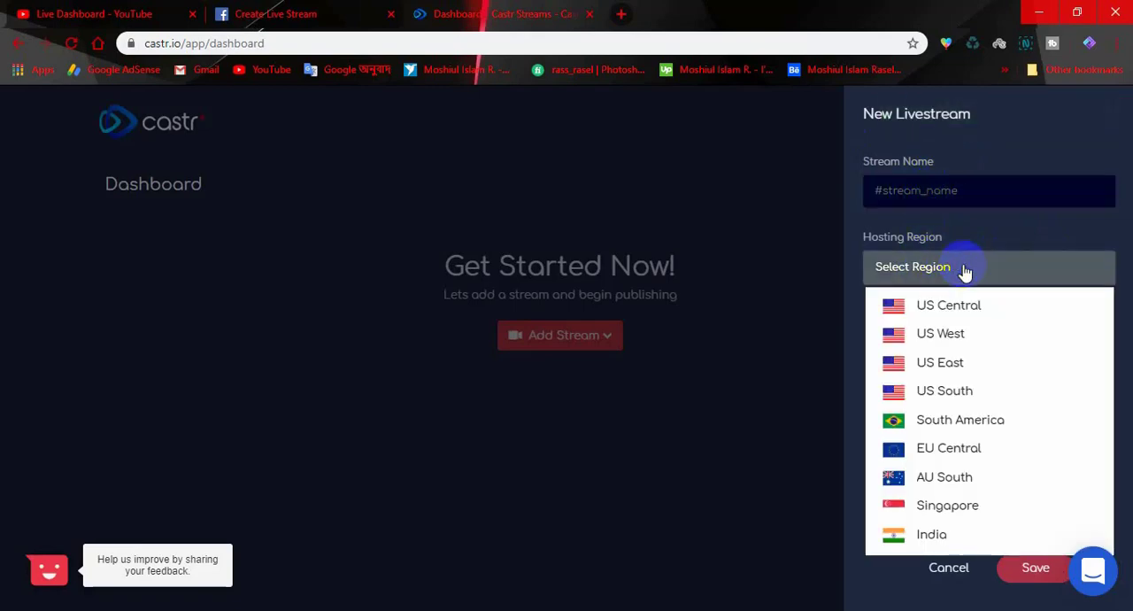
left_click(930, 194)
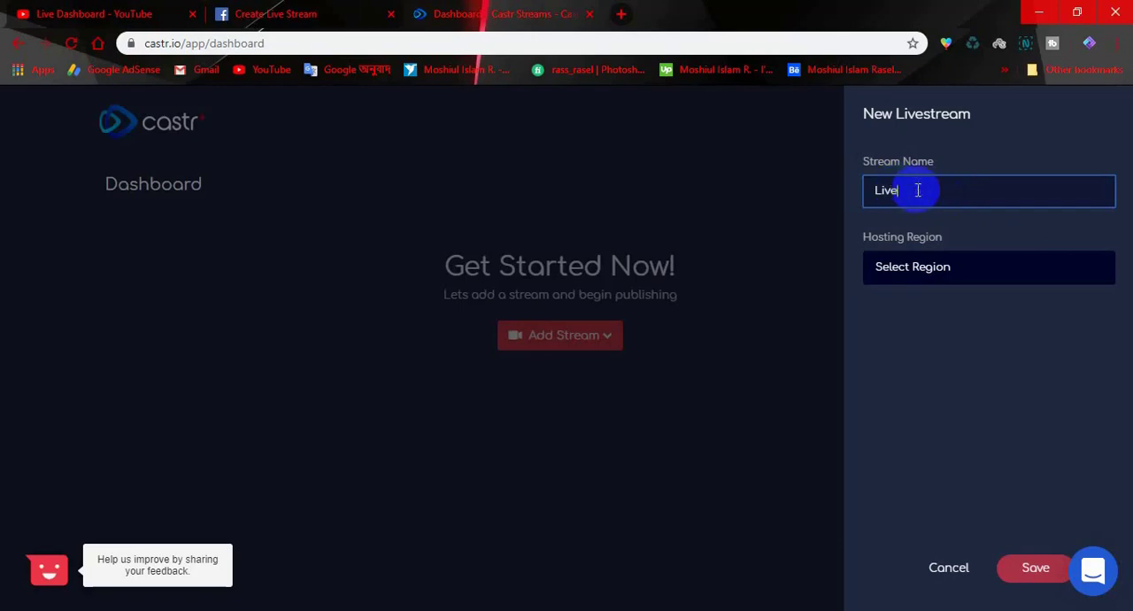
left_click(966, 275)
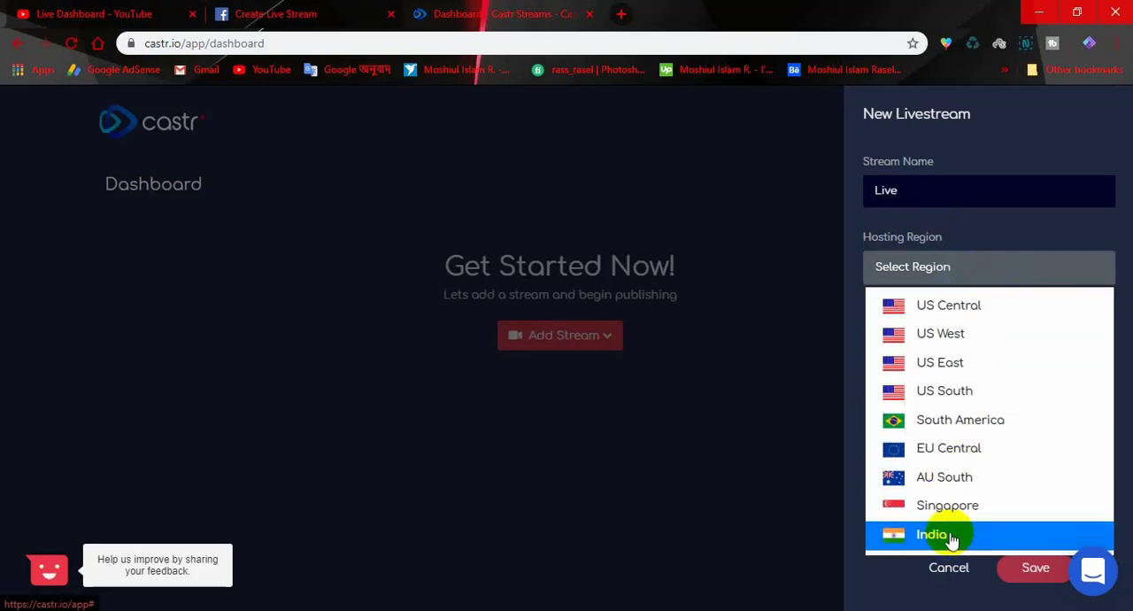
left_click(1007, 544)
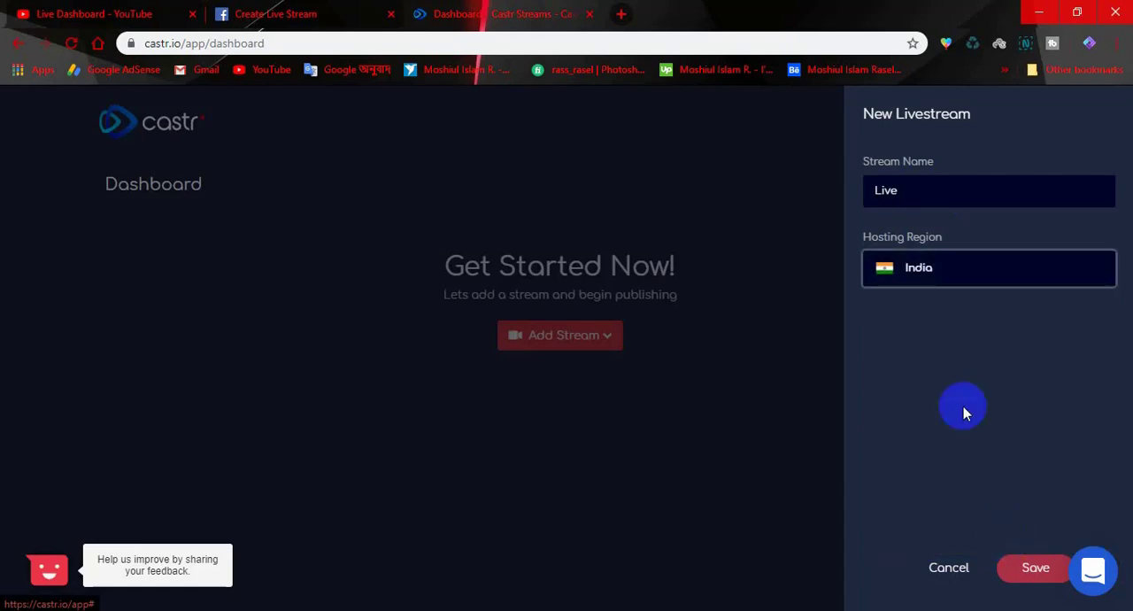
left_click(1027, 567)
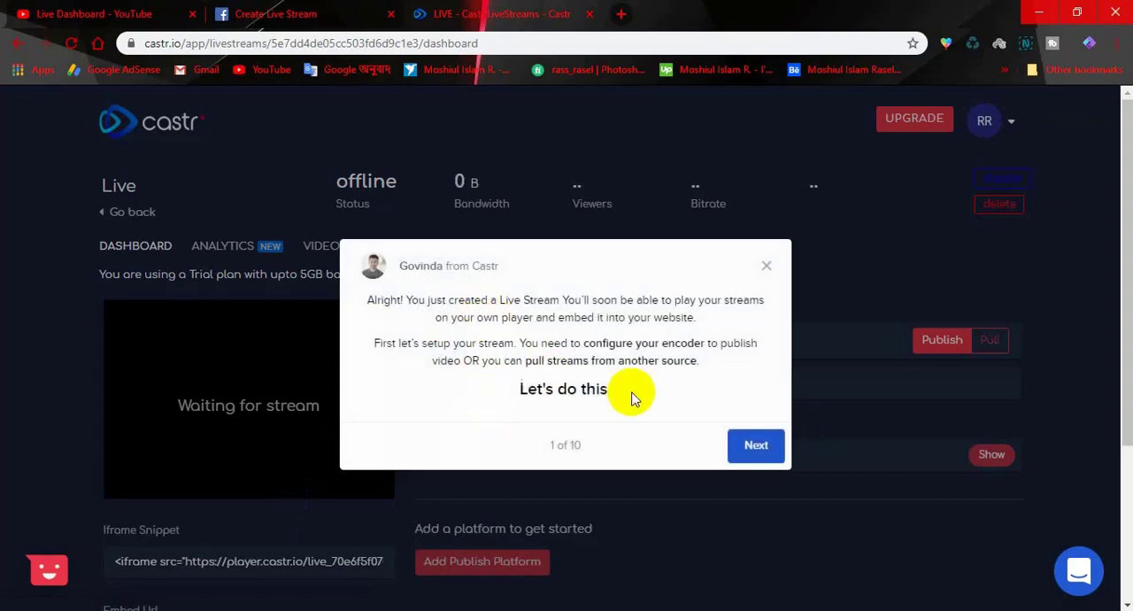
- Dismiss the introductory tour and copy the livestream's RTMP URL rtmp://in.castr.io/static
left_click(739, 444)
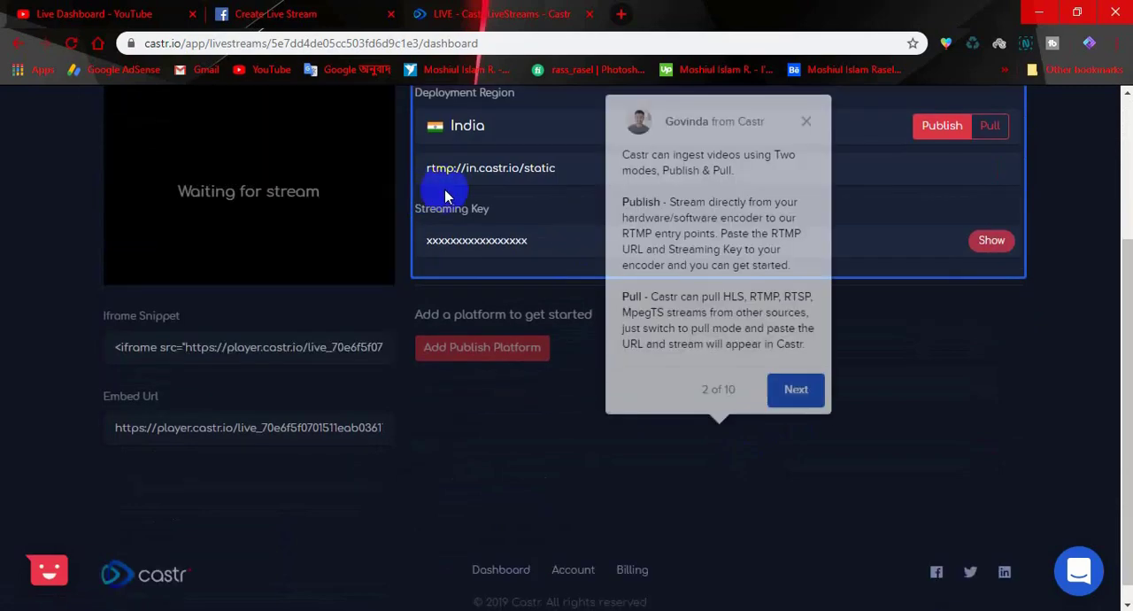
left_click(808, 130)
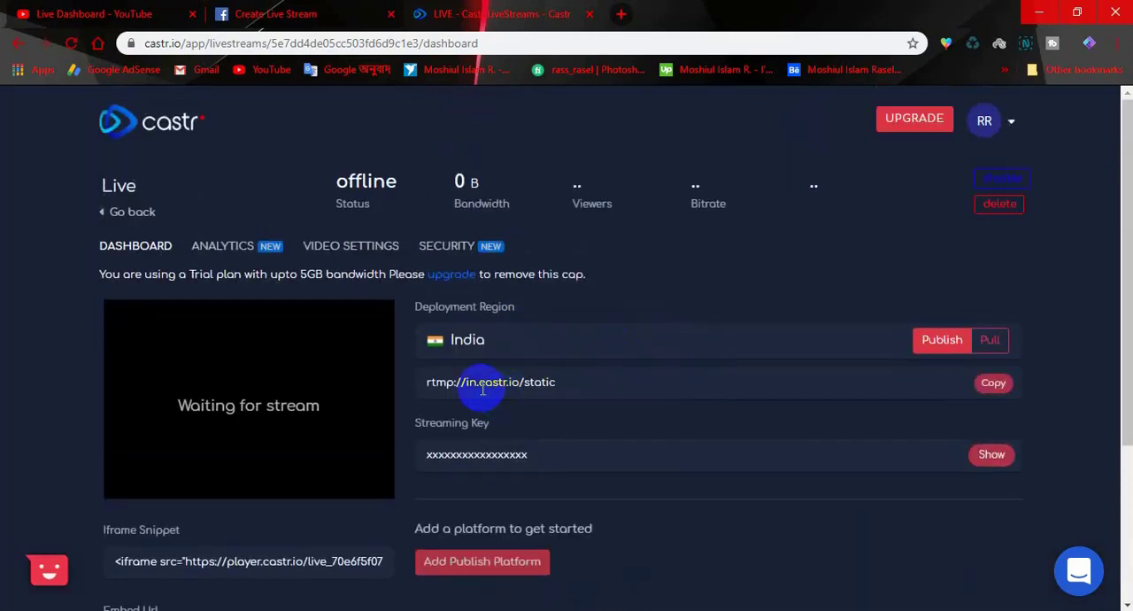
left_click(993, 388)
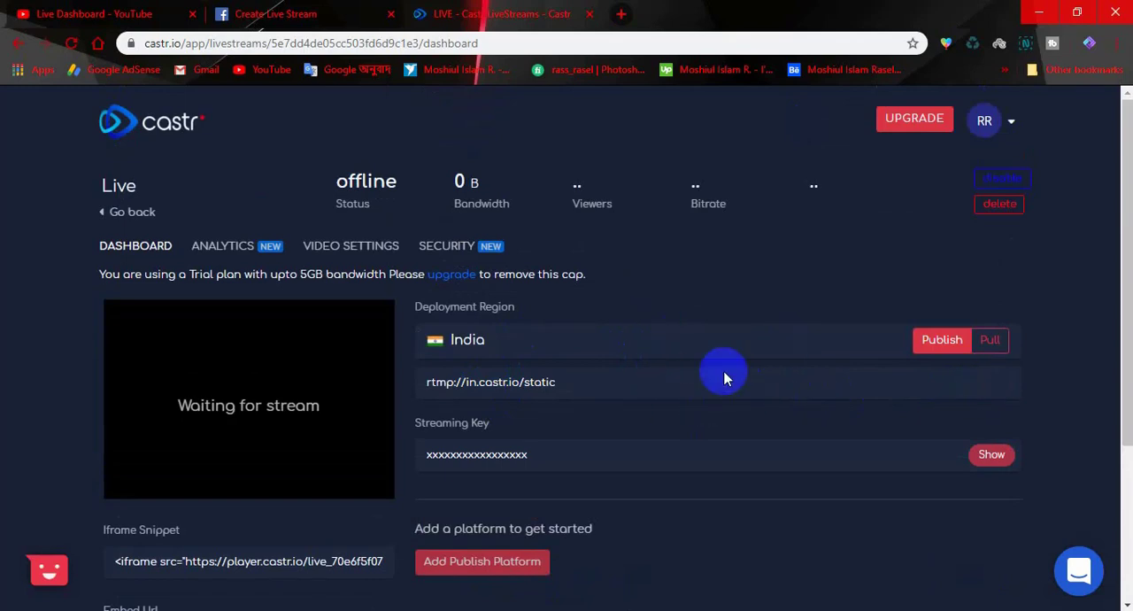
- Switch to OBS and open its Stream settings
scroll(680, 362, "down", 1)
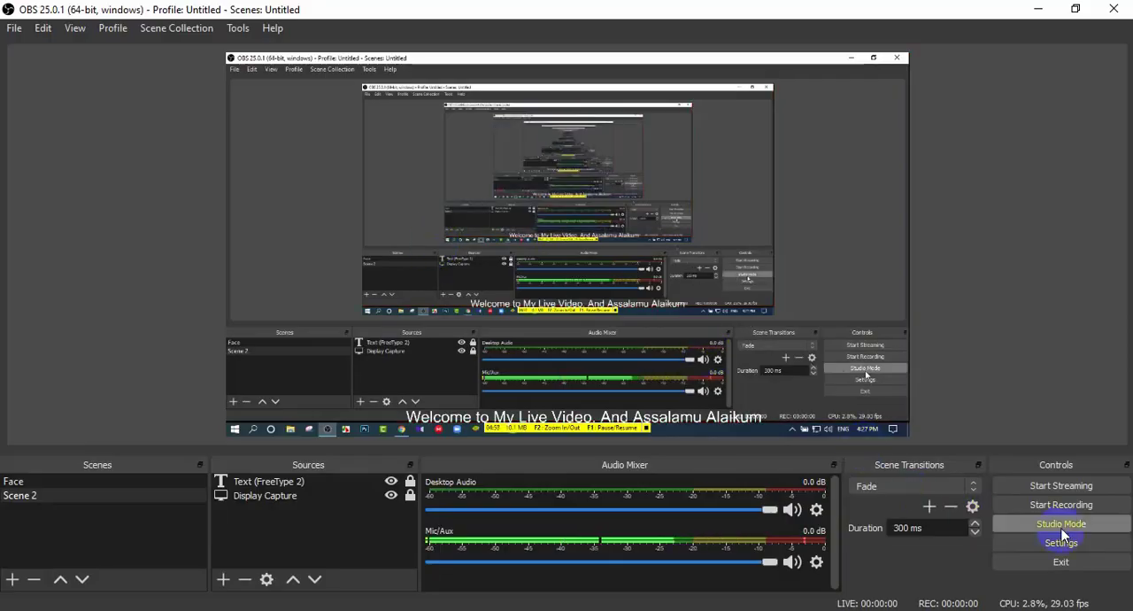
left_click(1061, 542)
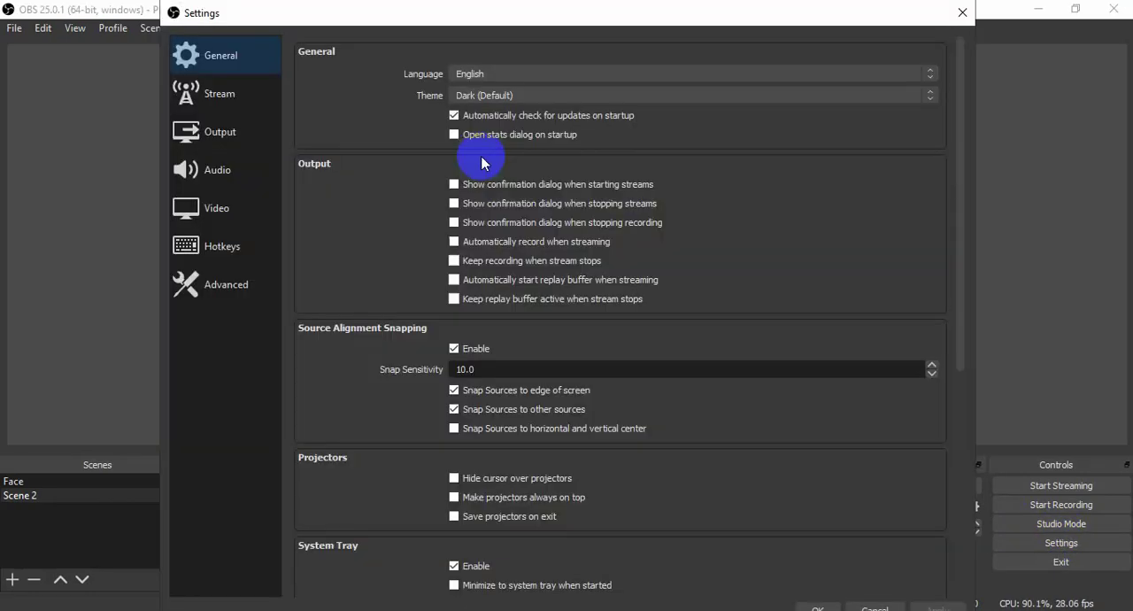
left_click_drag(329, 11, 327, 61)
left_click(228, 156)
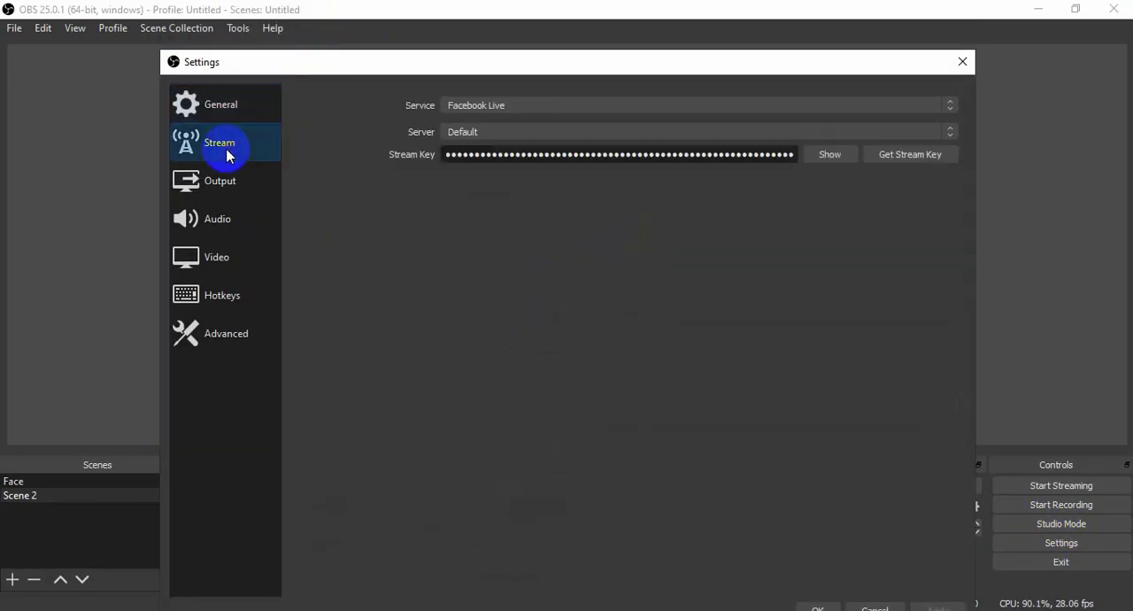
left_click_drag(513, 62, 511, 21)
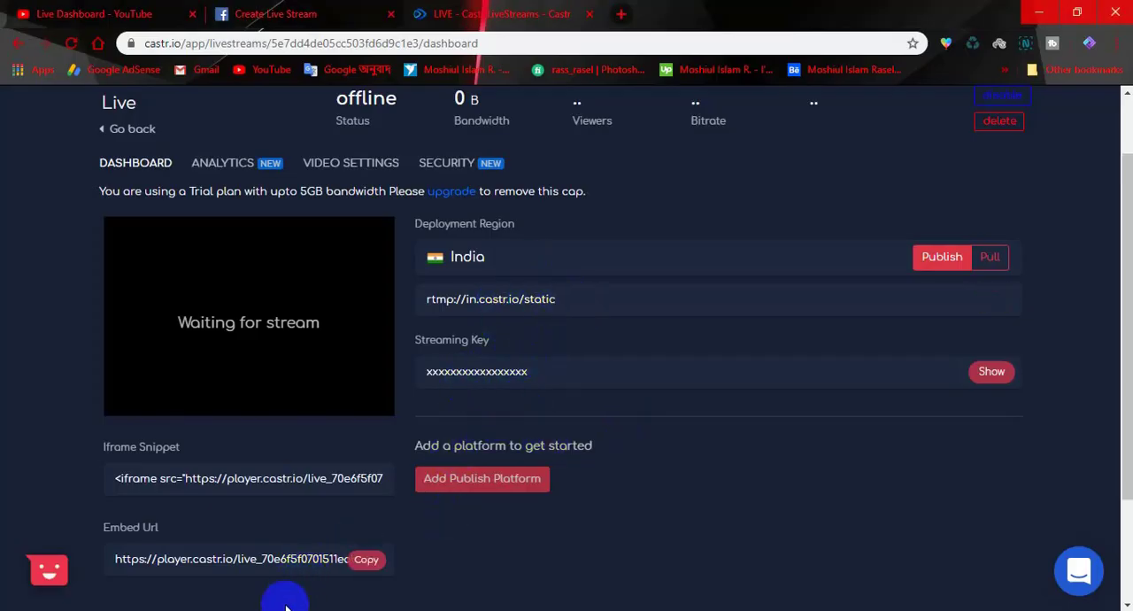
- Copy the RTMP URL from Castr, then set the OBS streaming service to Custom with server rtmp://in.castr.io/static
mouse_move(508, 296)
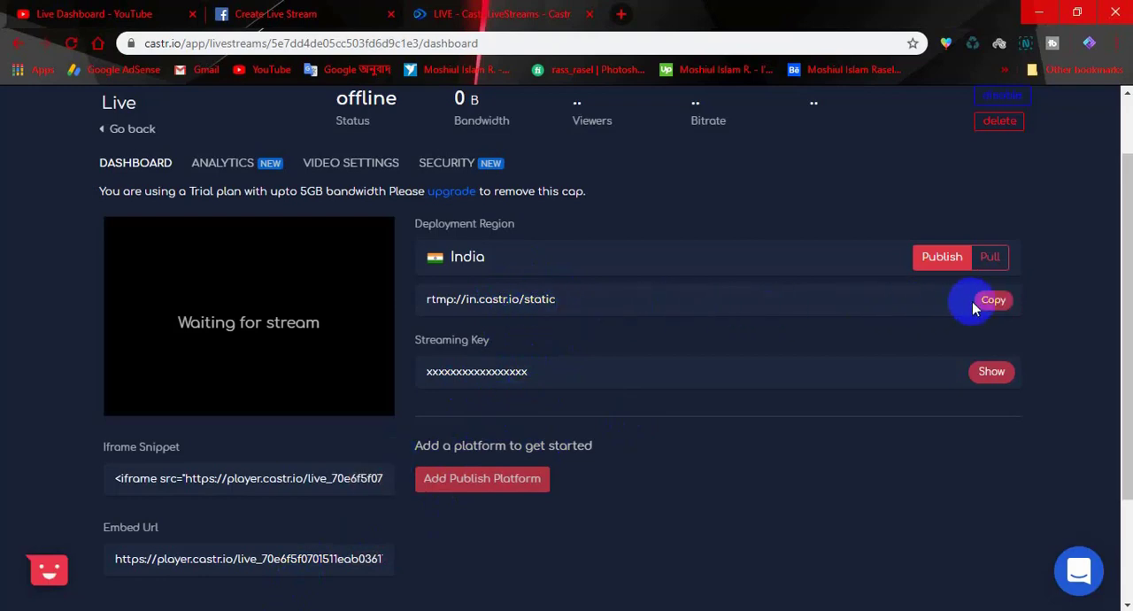
left_click(974, 306)
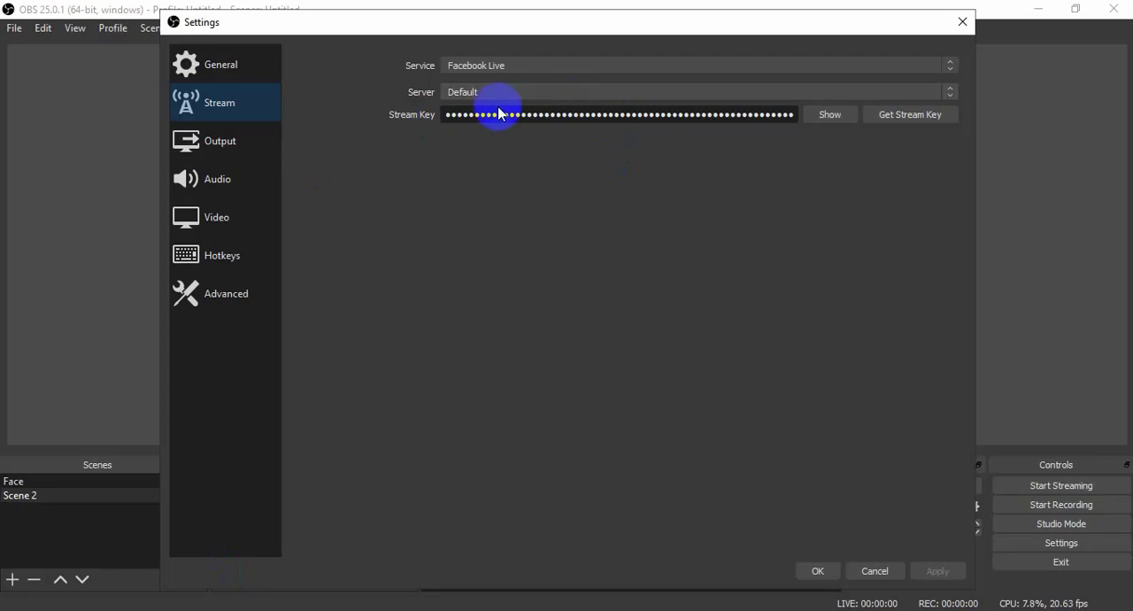
left_click(493, 71)
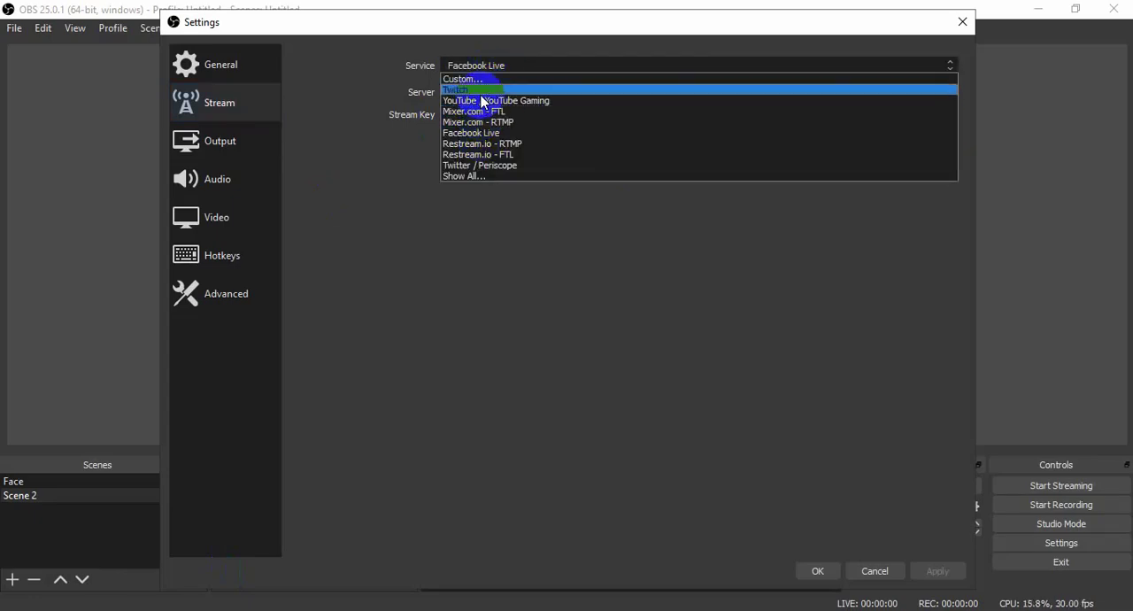
left_click(481, 79)
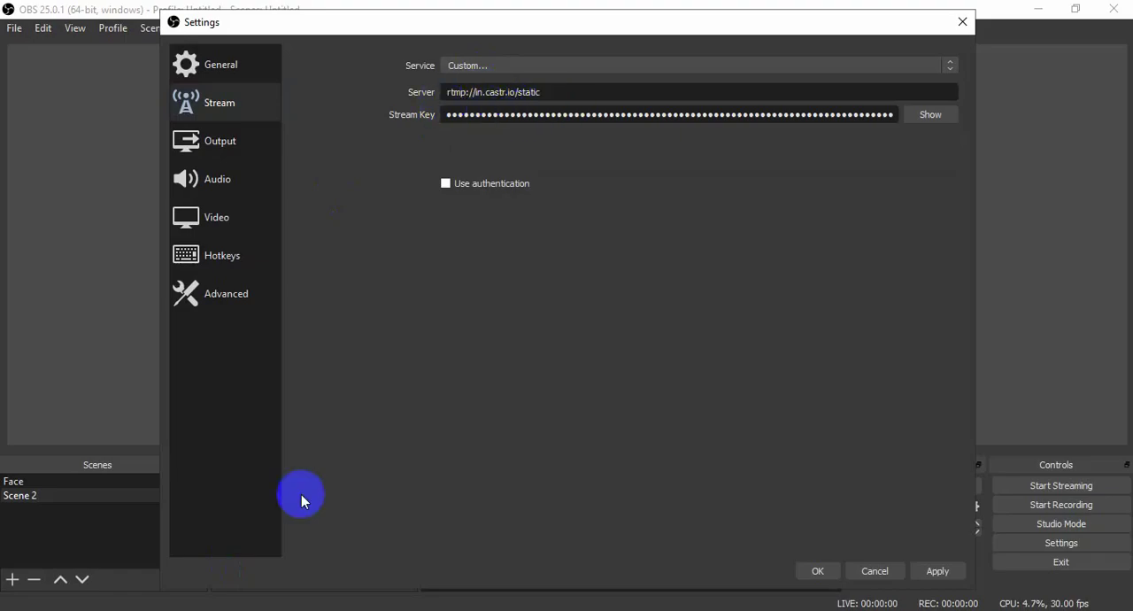
- Switch to Castr, reveal the livestream's streaming key, and copy it
left_click(301, 602)
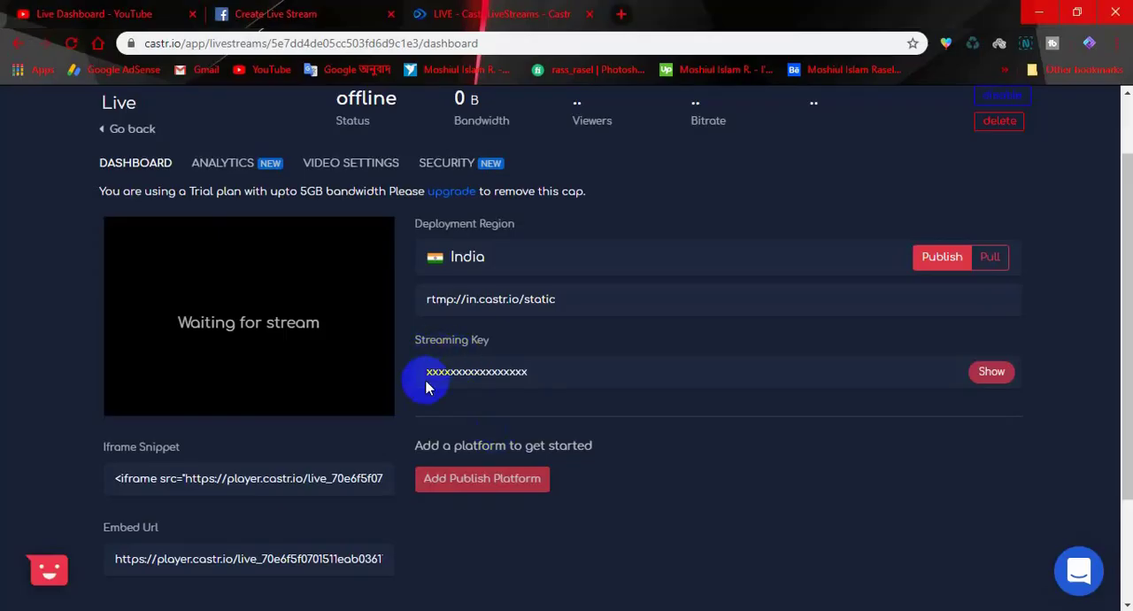
left_click(988, 371)
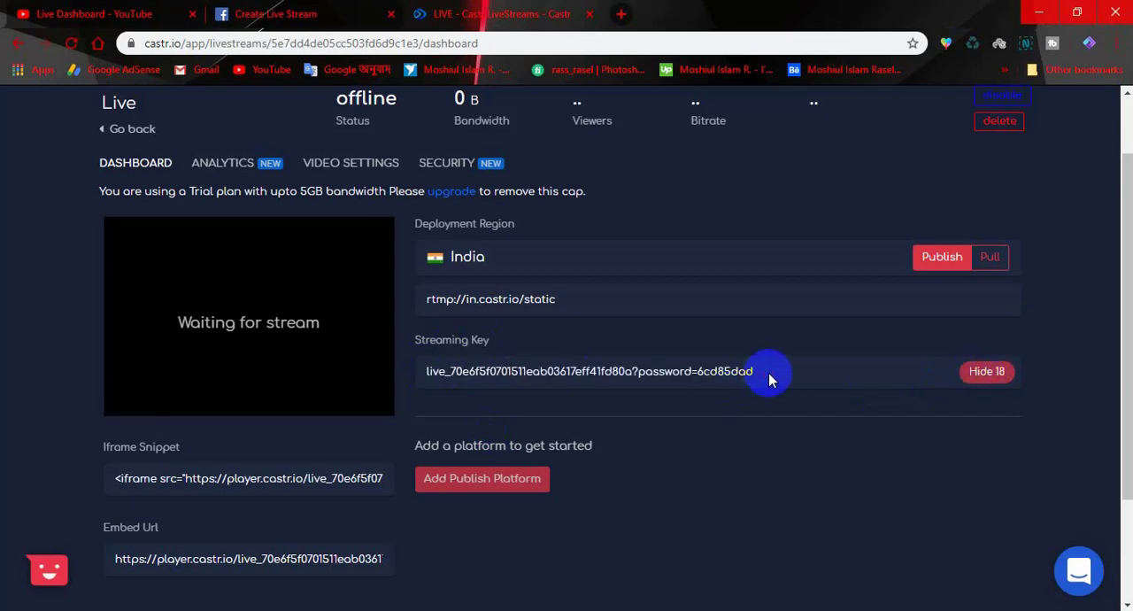
left_click_drag(770, 379, 408, 382)
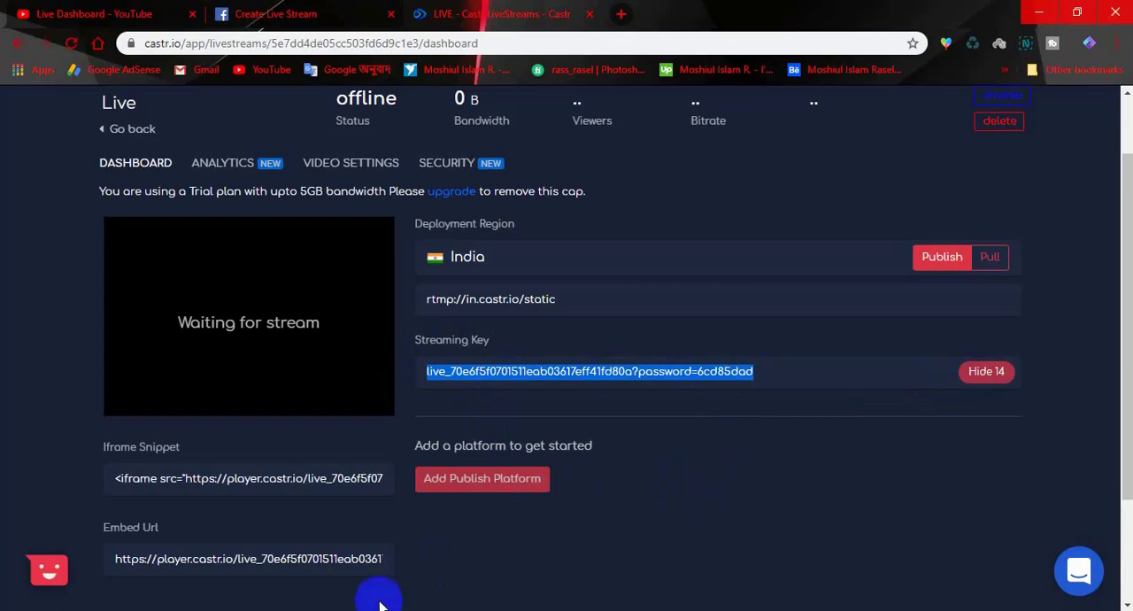
- Replace the existing stream key in OBS with the copied Castr streaming key and save the settings
left_click(389, 609)
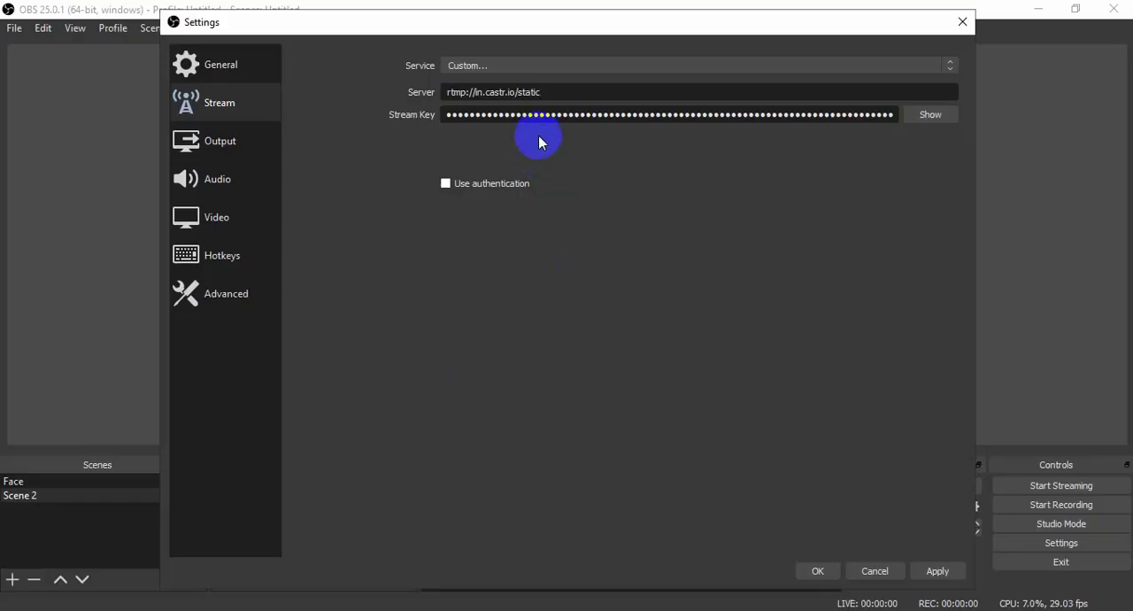
triple_click(894, 117)
key("BackSpace")
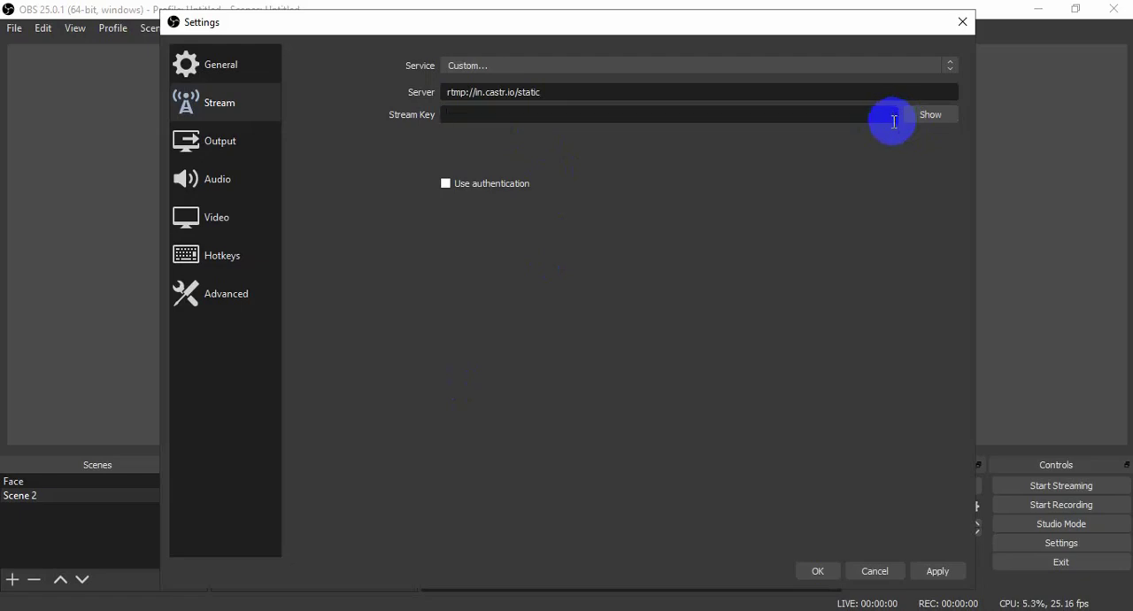
key("ctrl+v")
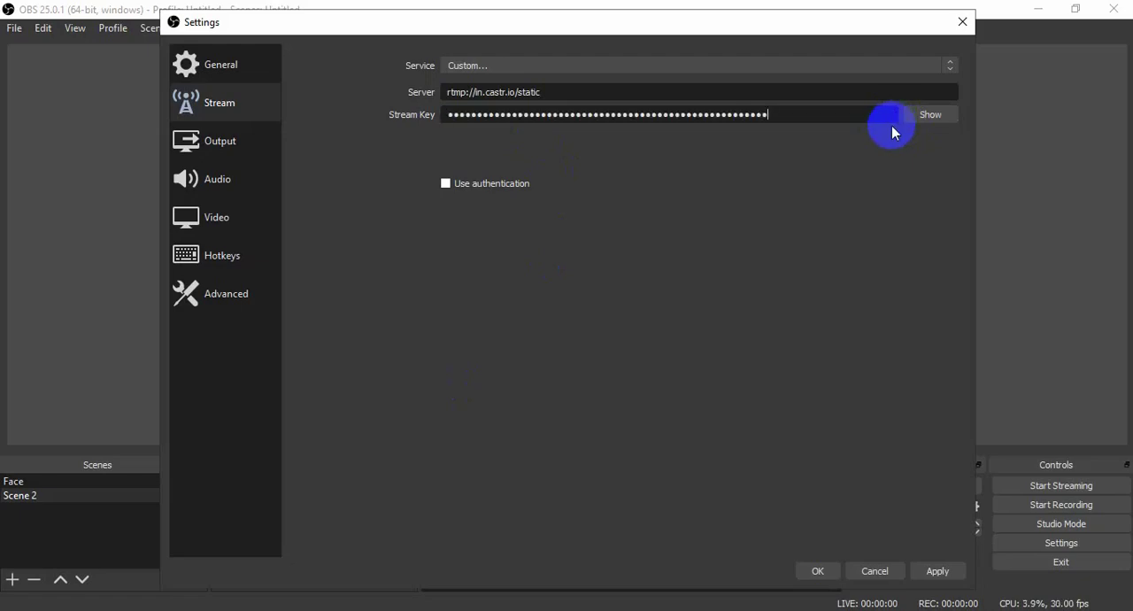
left_click(936, 571)
left_click(817, 571)
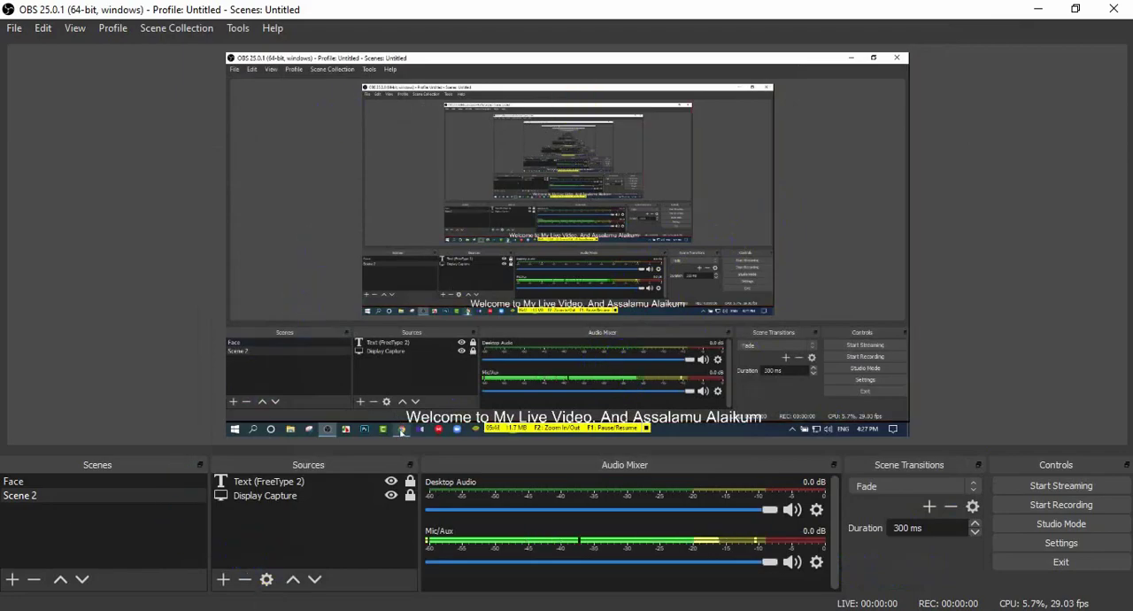
- Switch back to Castr, look over the dashboard of streams and its creation options, and reopen the "Live" livestream
left_click(290, 610)
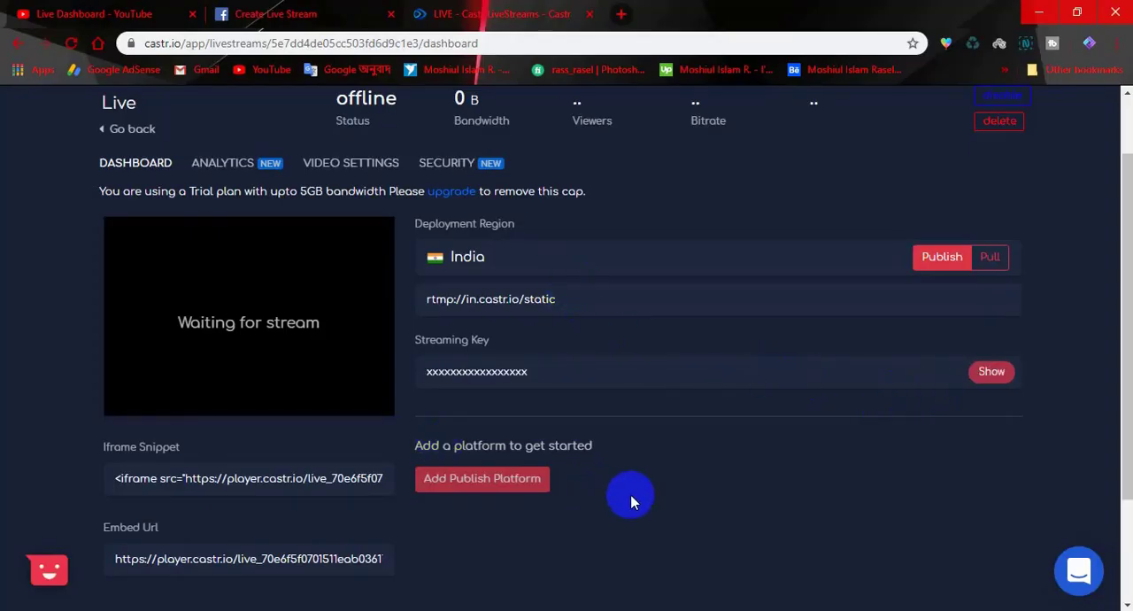
scroll(687, 500, "down", 2)
scroll(686, 501, "up", 3)
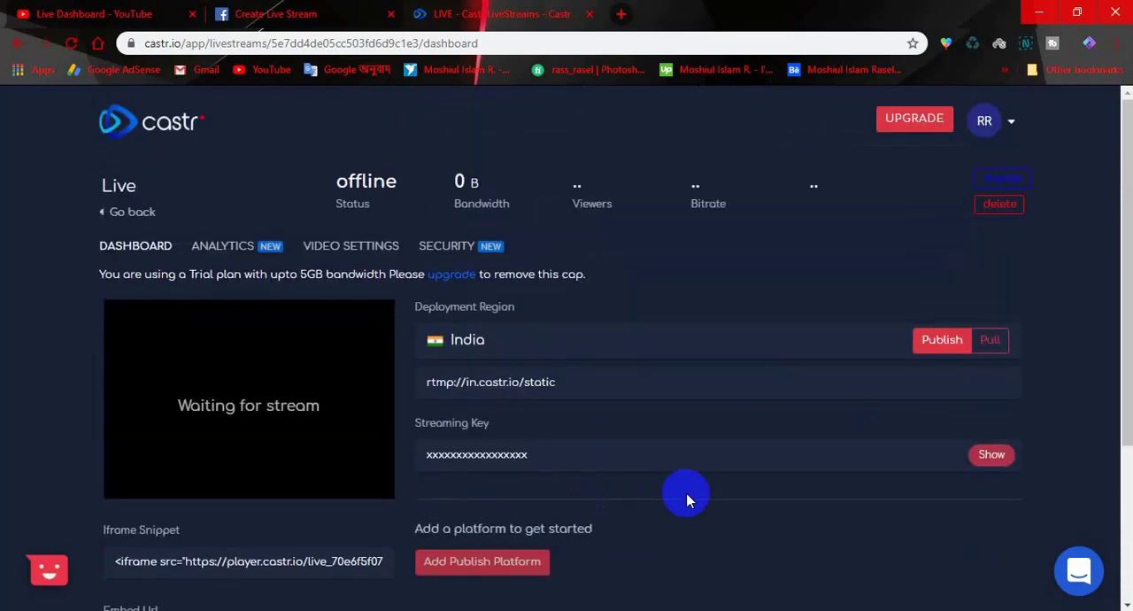
left_click(119, 187)
left_click(133, 213)
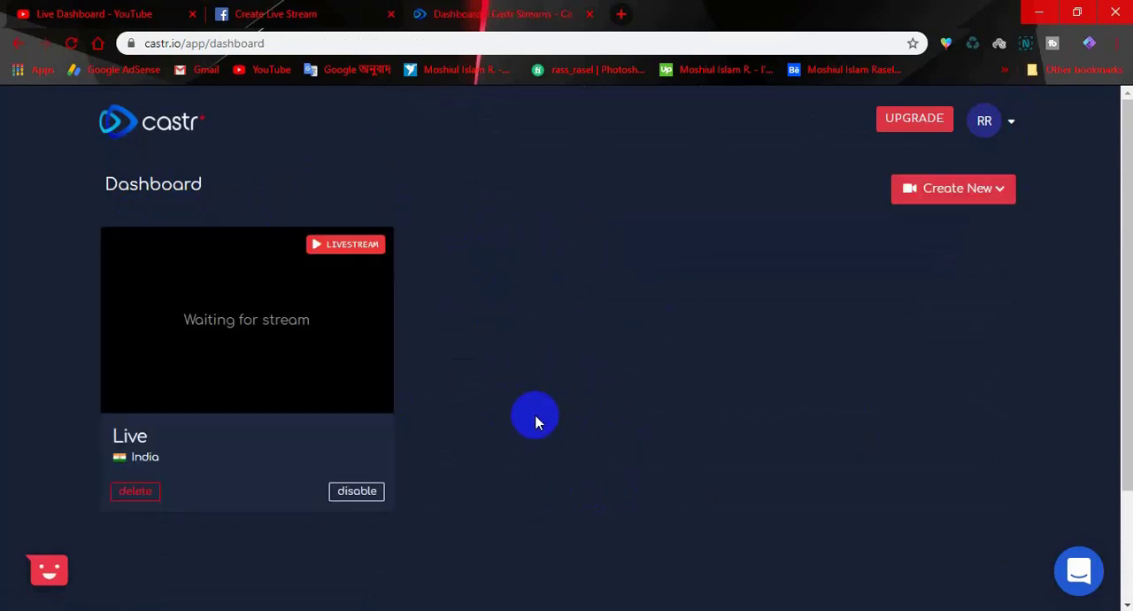
left_click(967, 198)
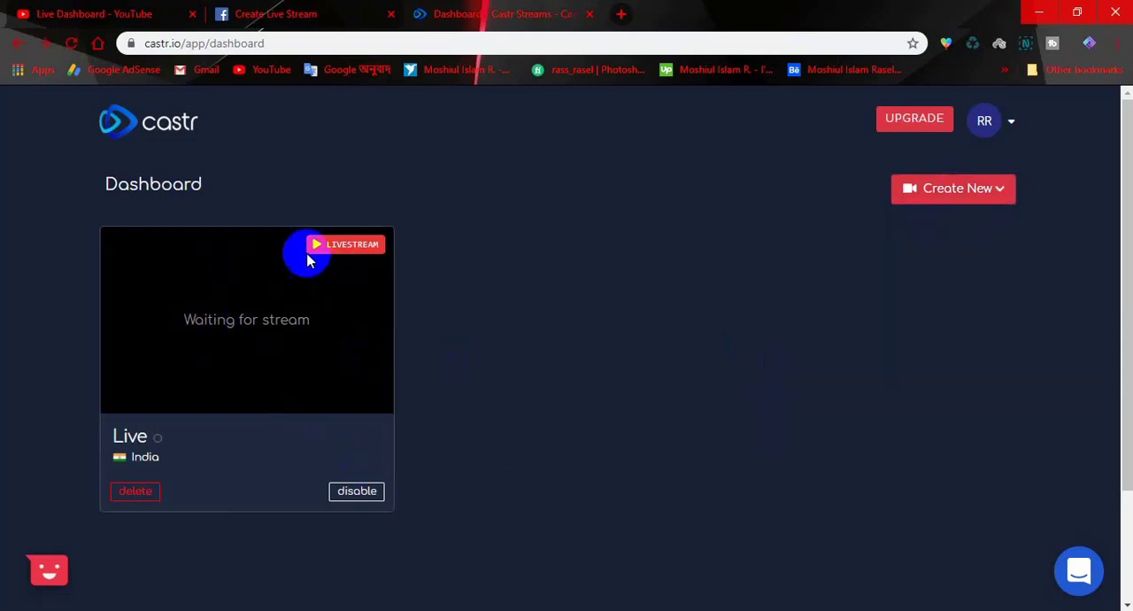
left_click(252, 320)
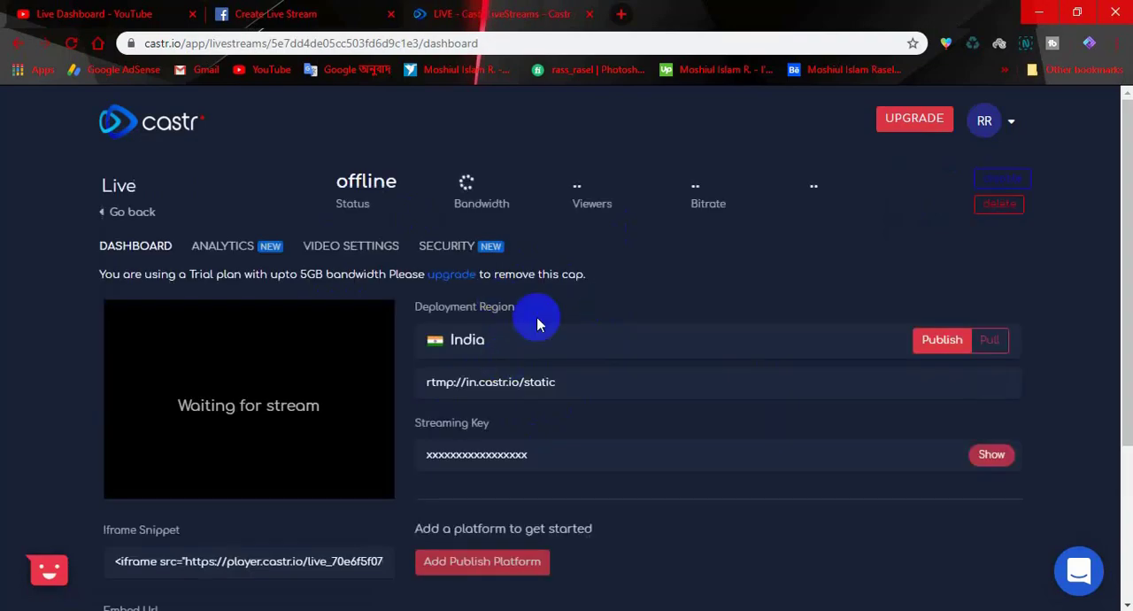
- Add Facebook Live as a publish platform for the livestream, choosing setup with server and key
scroll(546, 367, "down", 3)
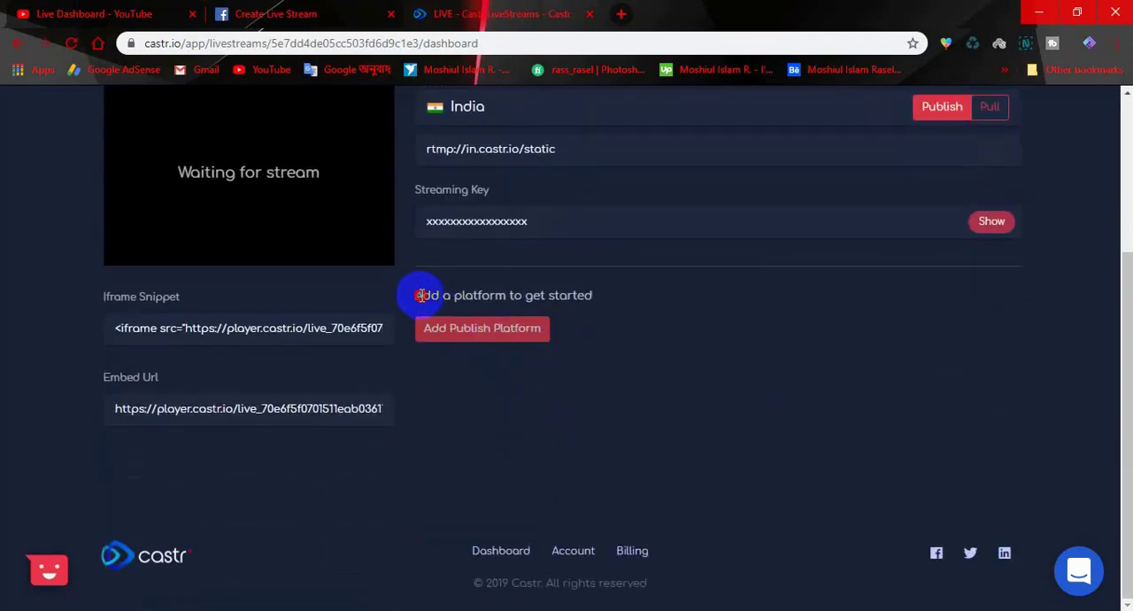
left_click_drag(422, 294, 581, 297)
left_click(652, 330)
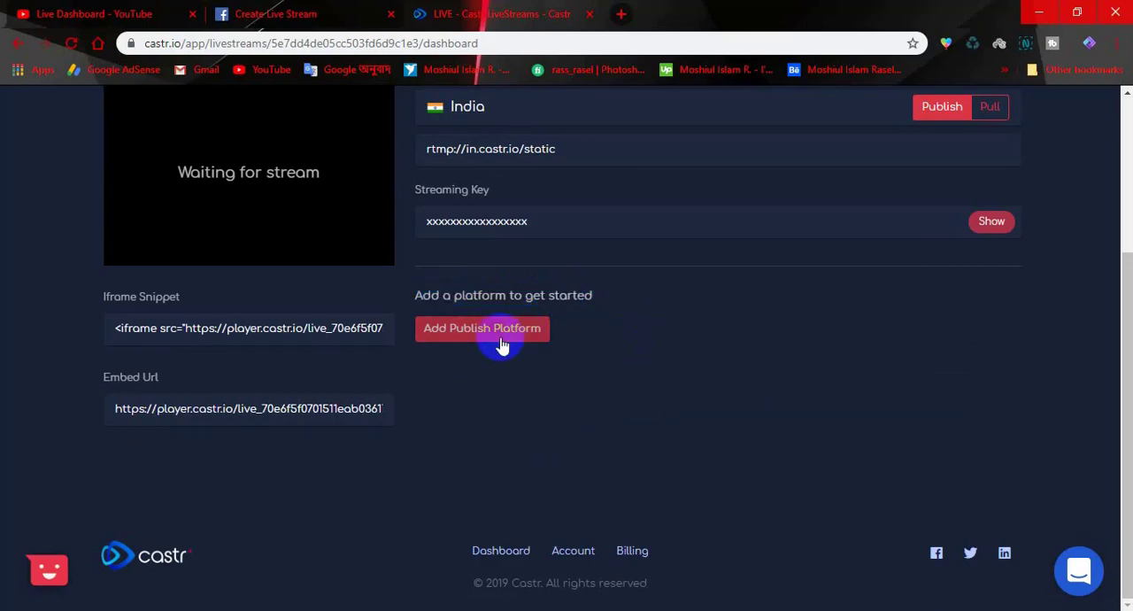
left_click(456, 339)
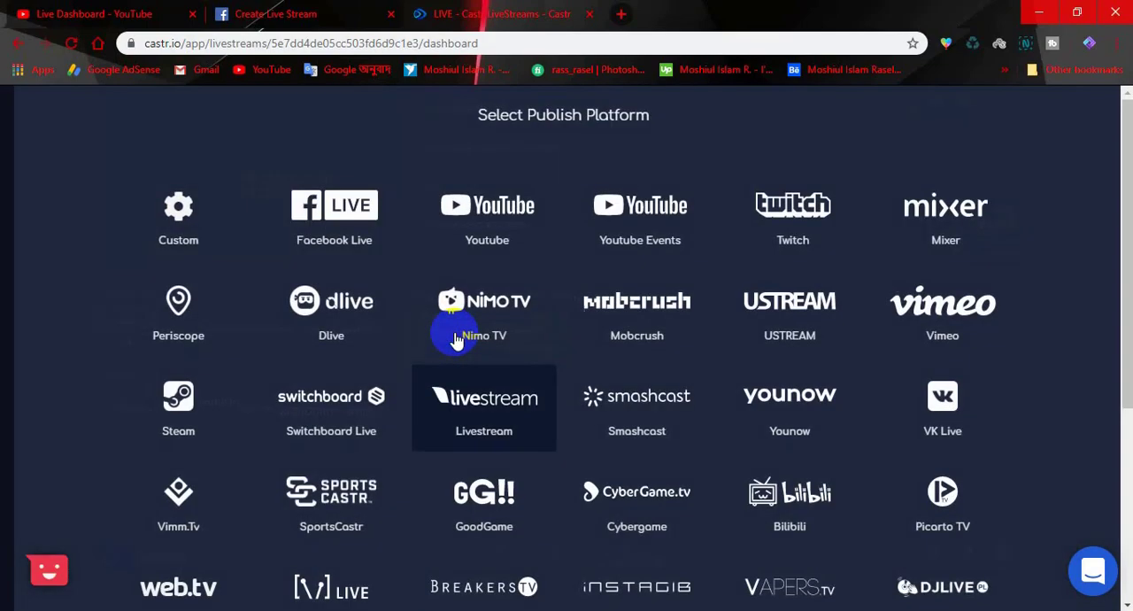
left_click(339, 220)
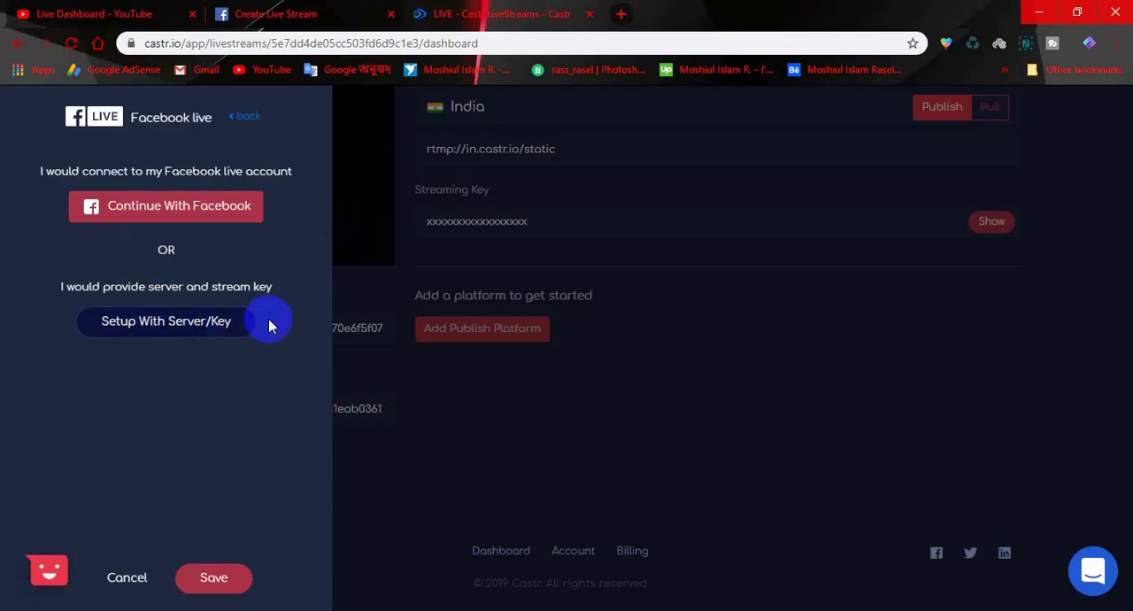
left_click(182, 327)
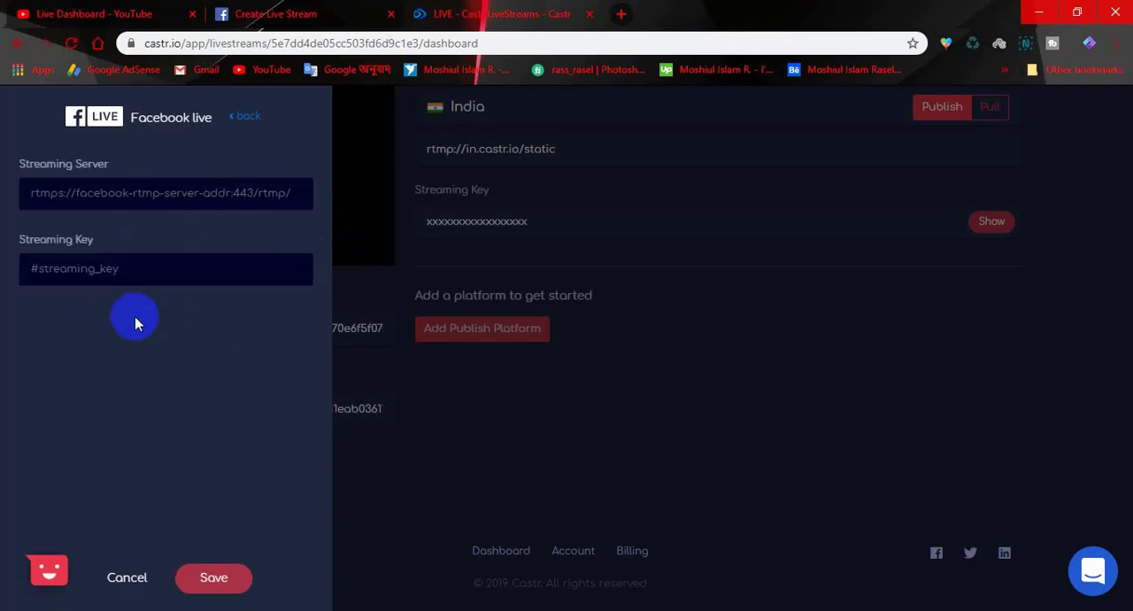
left_click(114, 192)
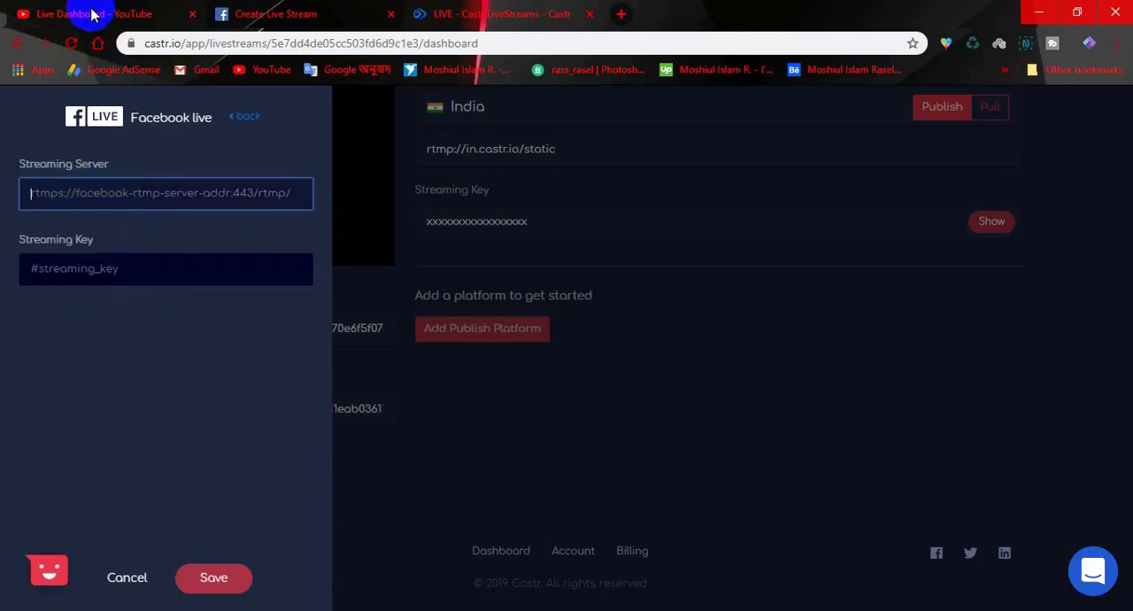
- Create a new live stream on Facebook's Go Live page
left_click(296, 10)
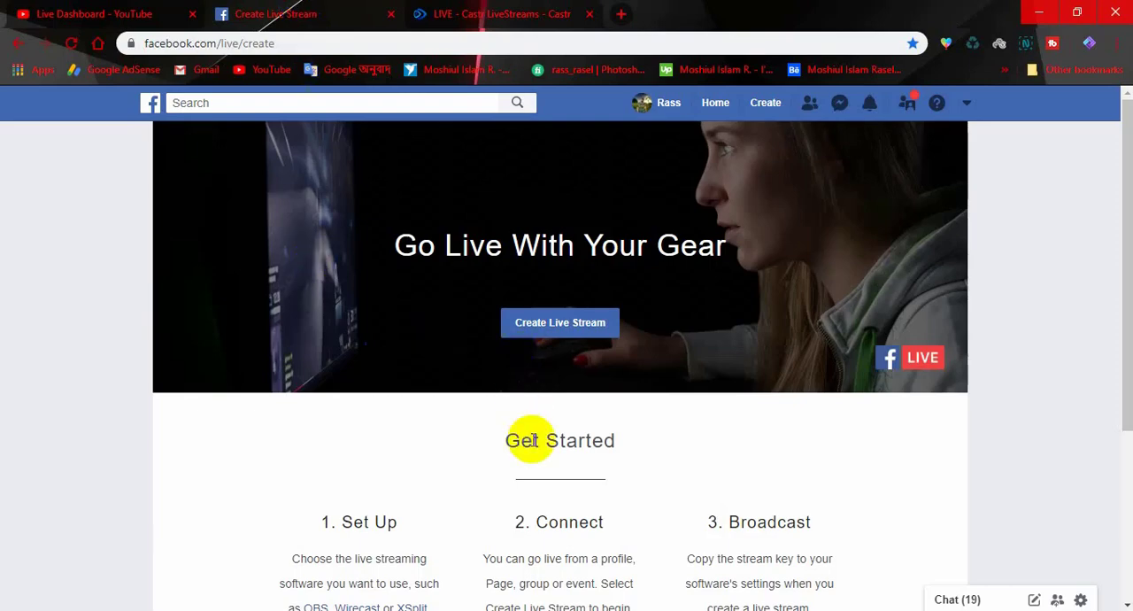
scroll(538, 437, "down", 3)
scroll(546, 442, "up", 3)
left_click(564, 333)
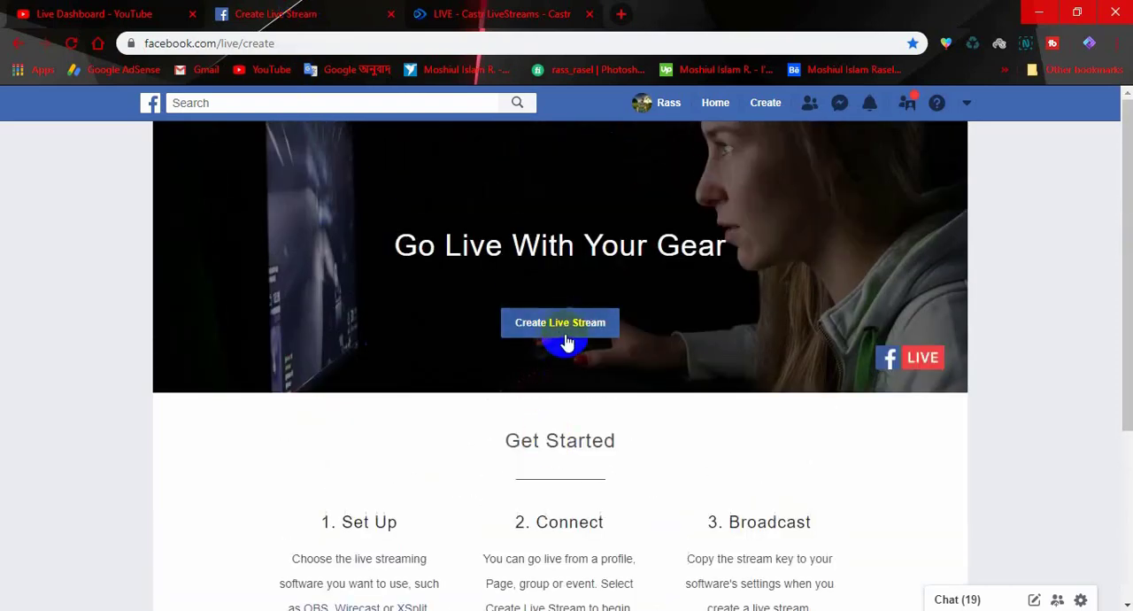
left_click(560, 333)
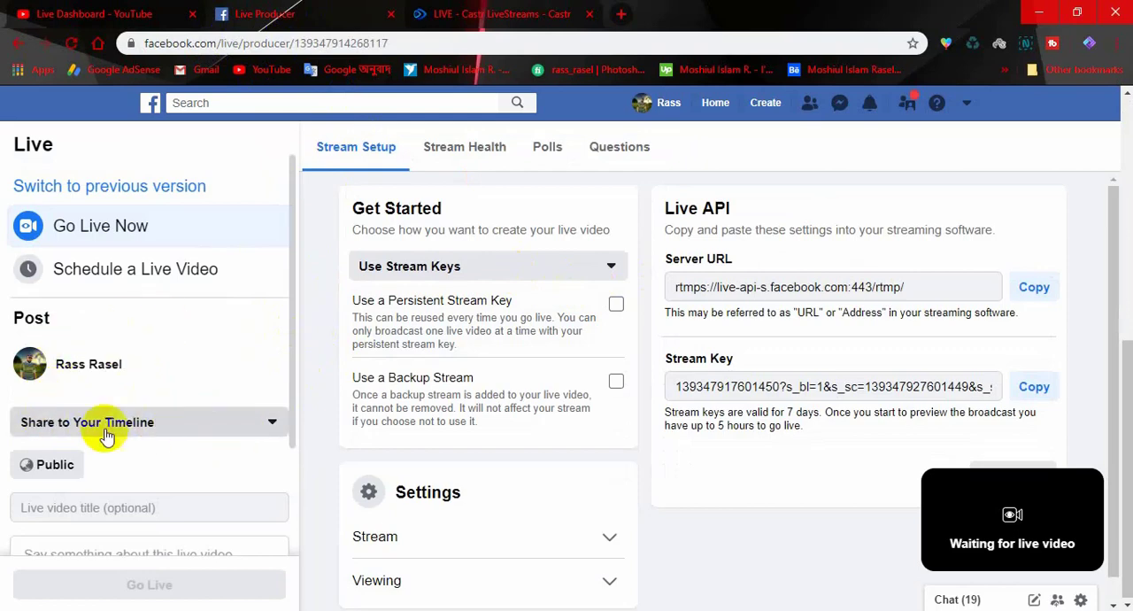
- Set the Facebook live video to be shared to a page you manage and select the personal-name page instead of Corona Vairas
scroll(151, 434, "down", 2)
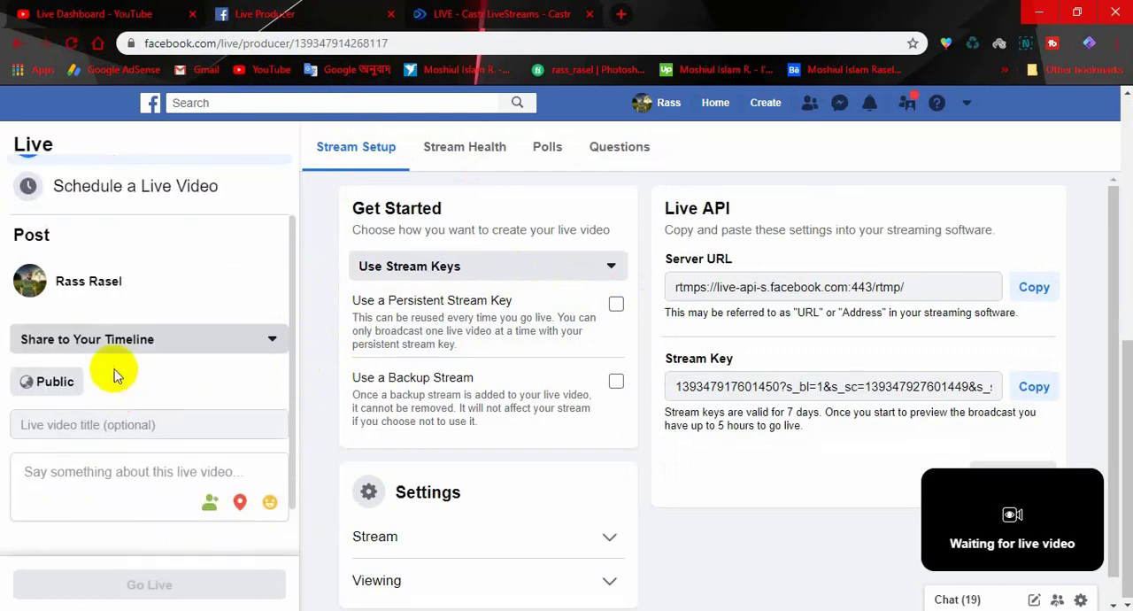
left_click(228, 348)
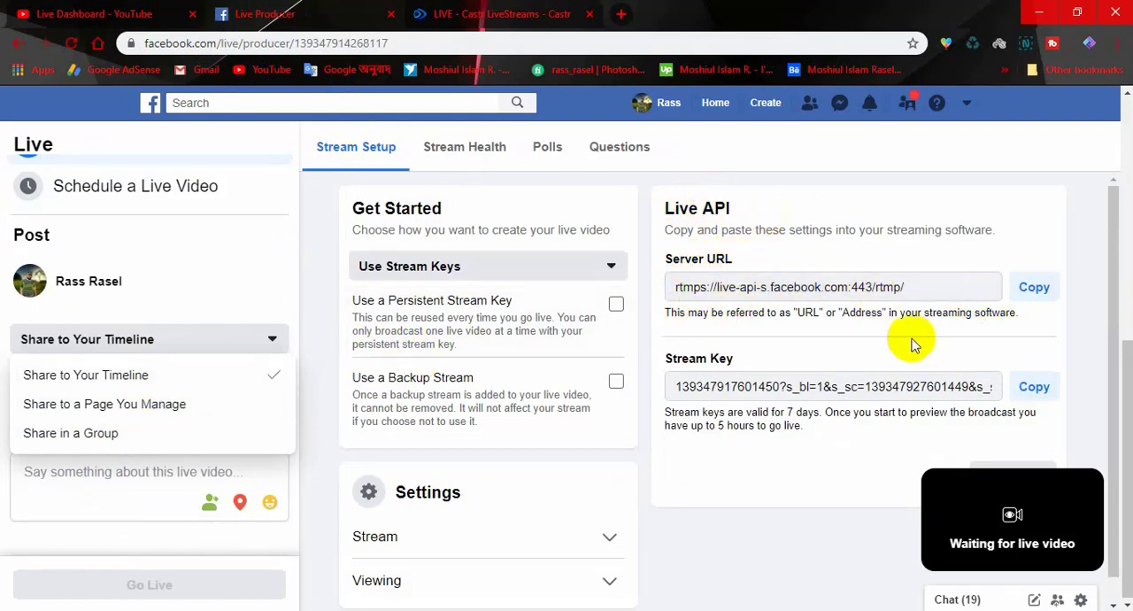
left_click(152, 407)
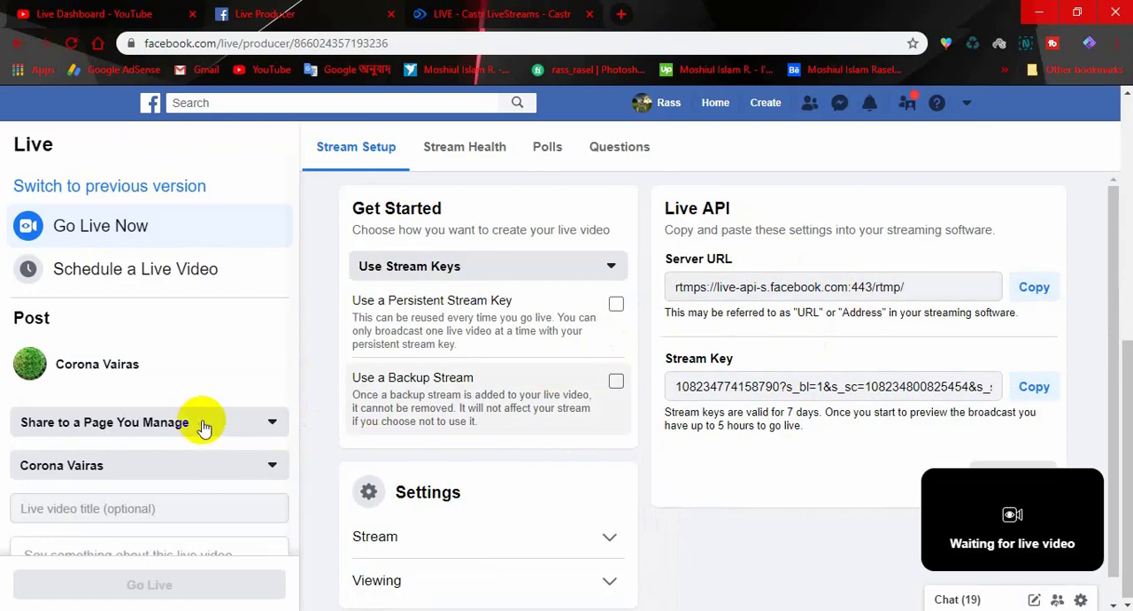
left_click(177, 469)
left_click(110, 531)
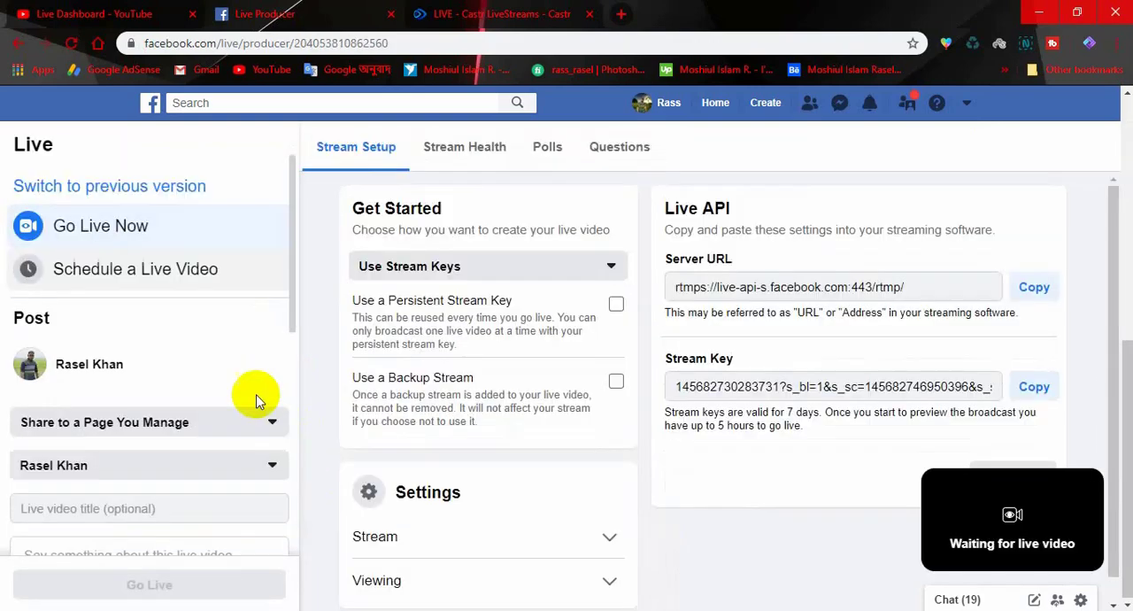
- Upload the "Graphics Design Live Alocona" image from the Desktop as the Facebook live video's thumbnail
scroll(158, 459, "down", 1)
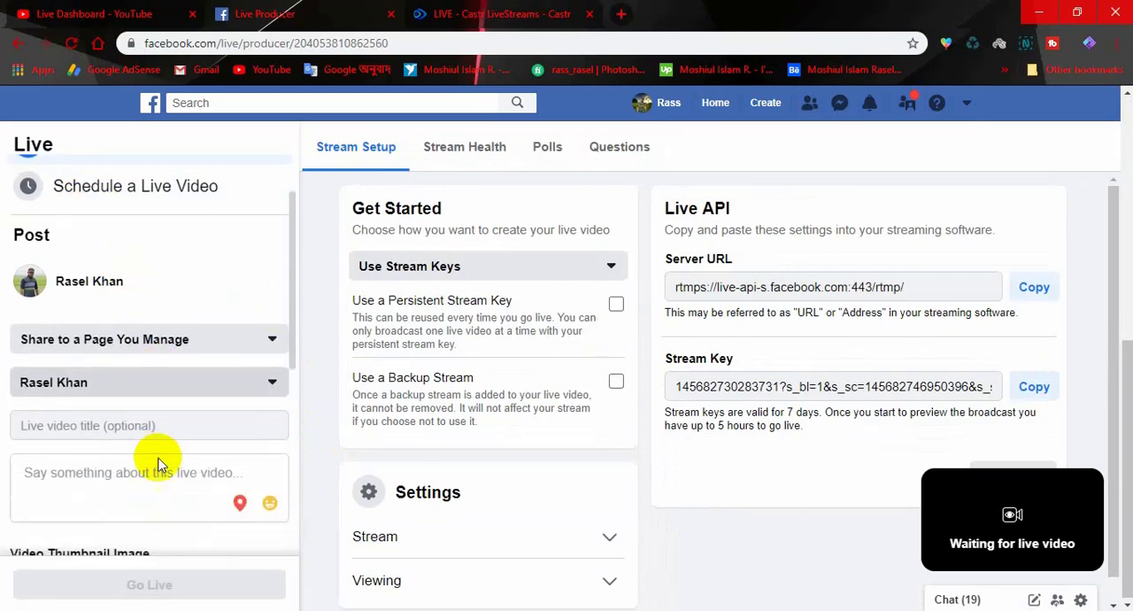
left_click(80, 425)
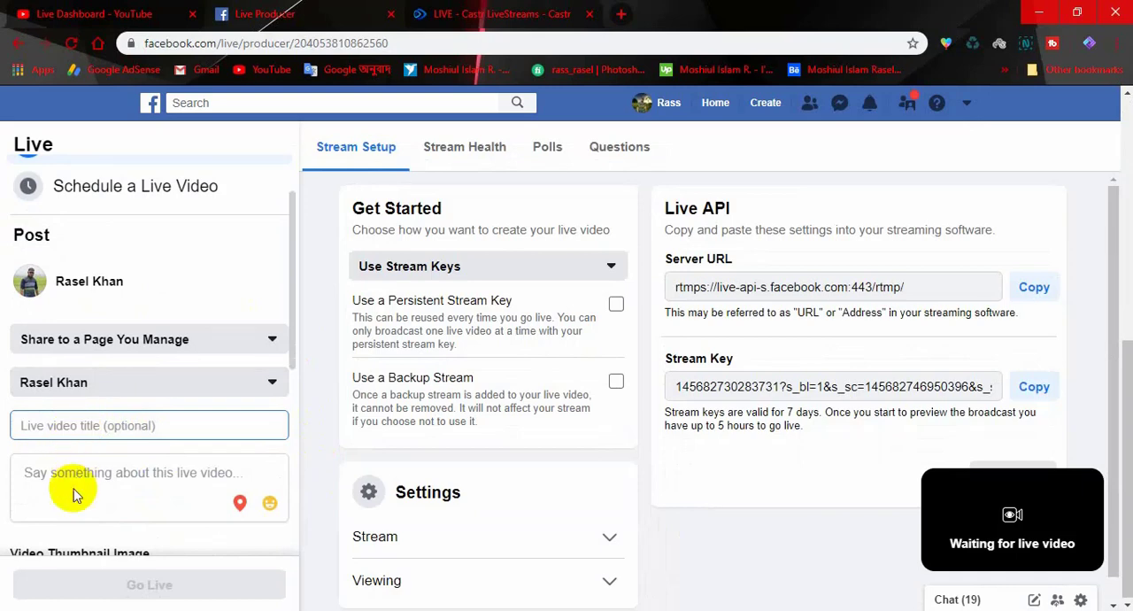
left_click(107, 492)
scroll(112, 501, "down", 3)
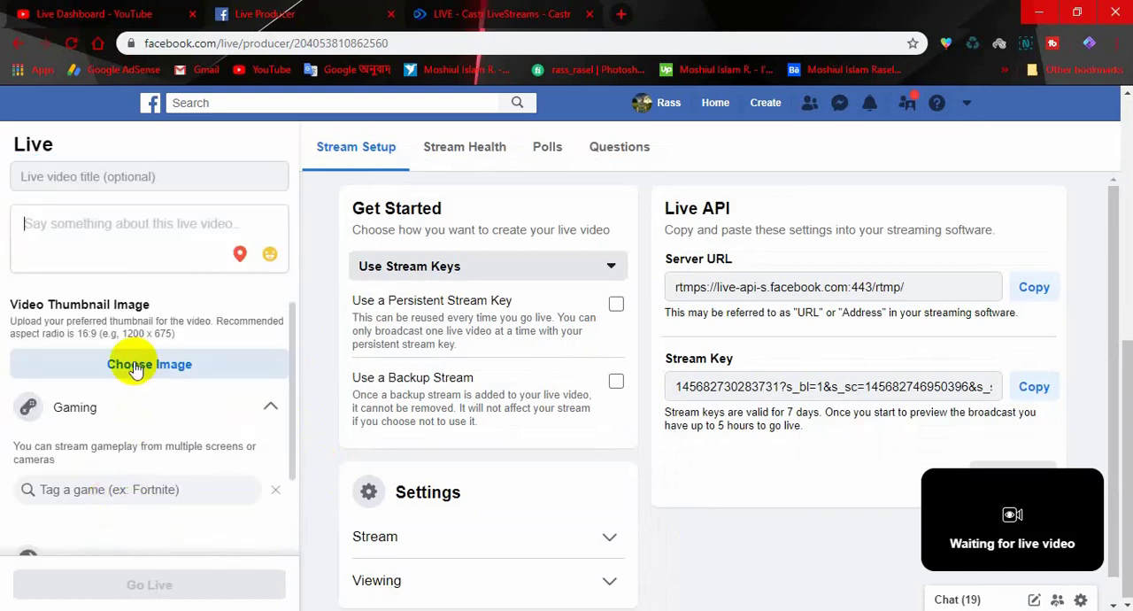
left_click(148, 369)
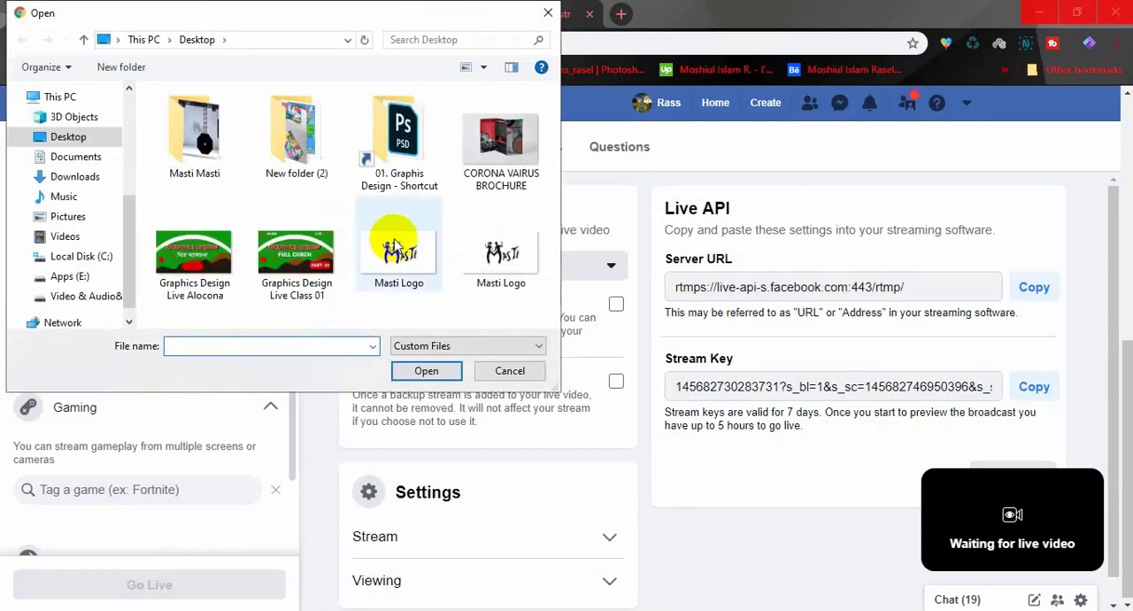
left_click(194, 256)
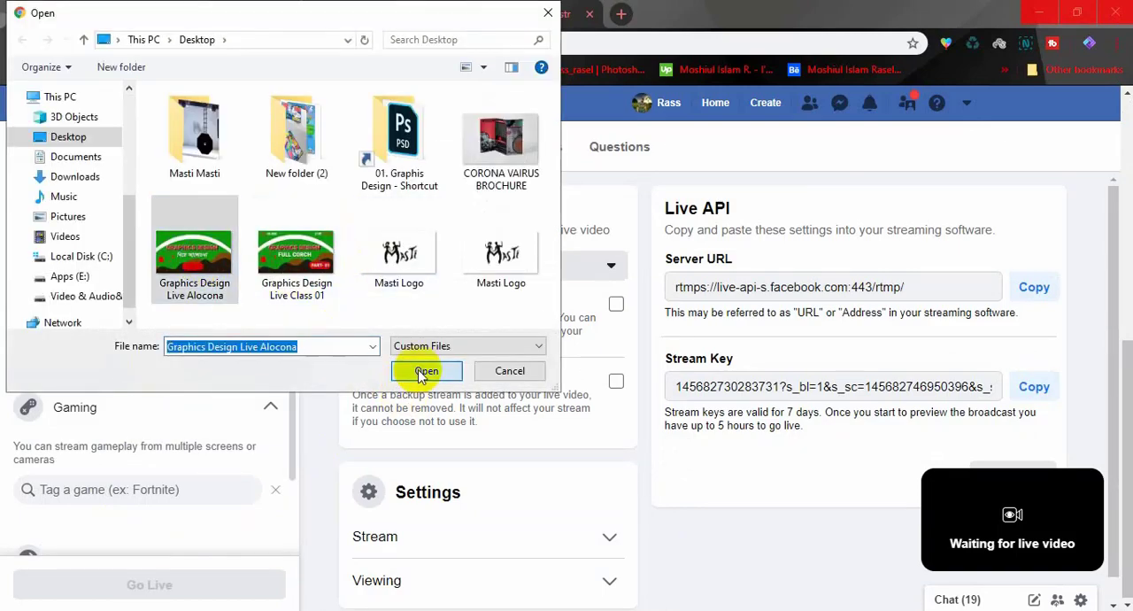
left_click(425, 371)
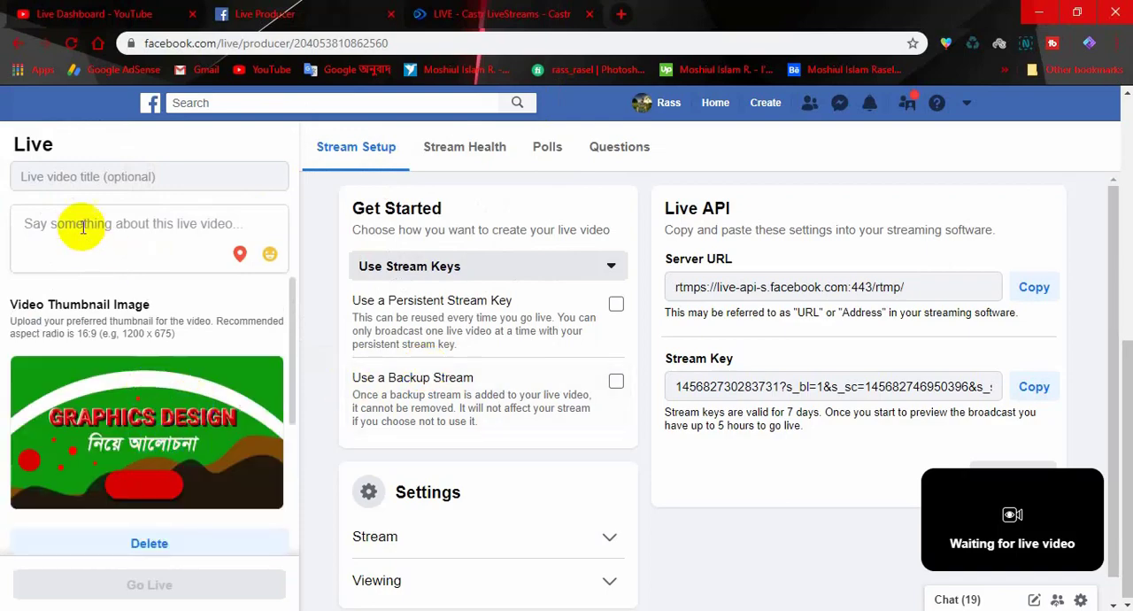
- Enter "Graphics Design Corch" as both the title and the description of the Facebook live video
scroll(86, 354, "up", 4)
left_click(74, 337)
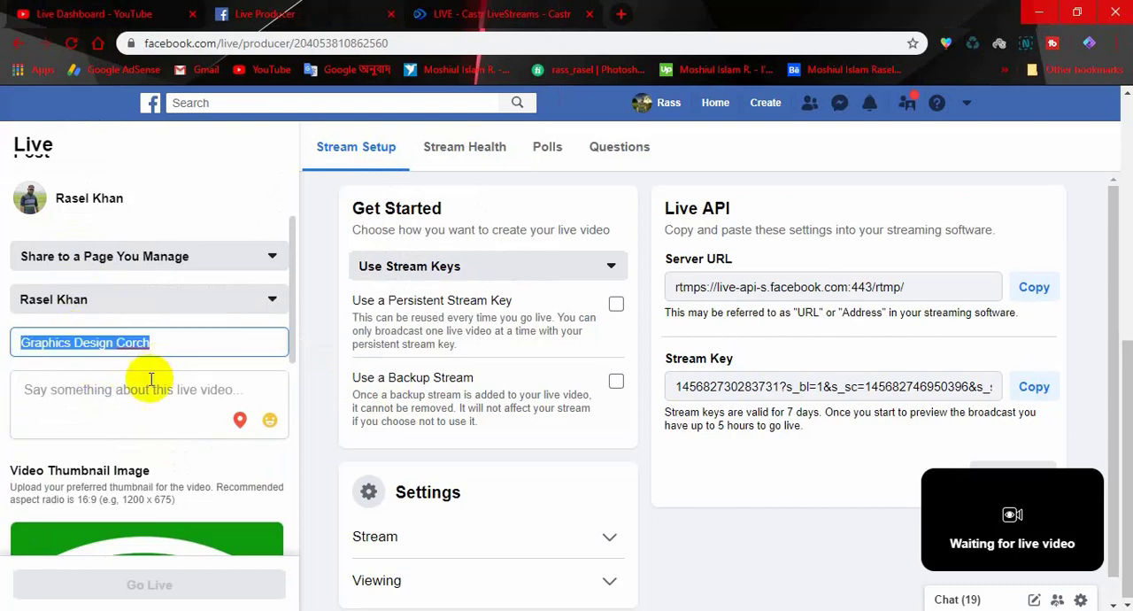
left_click(123, 390)
type("Graphics Design Corch")
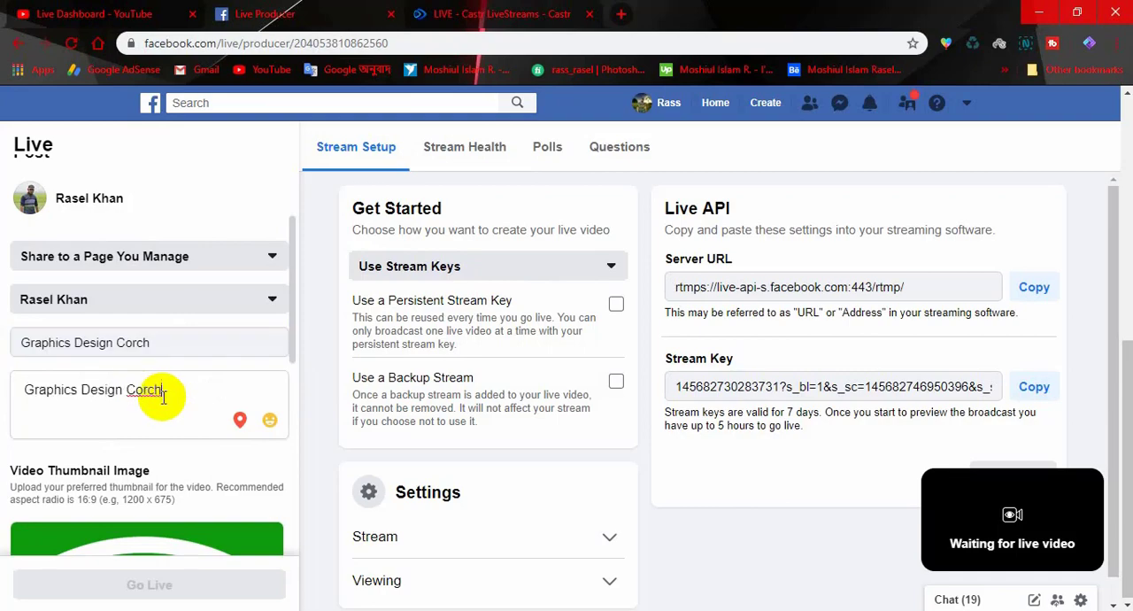
scroll(222, 474, "down", 3)
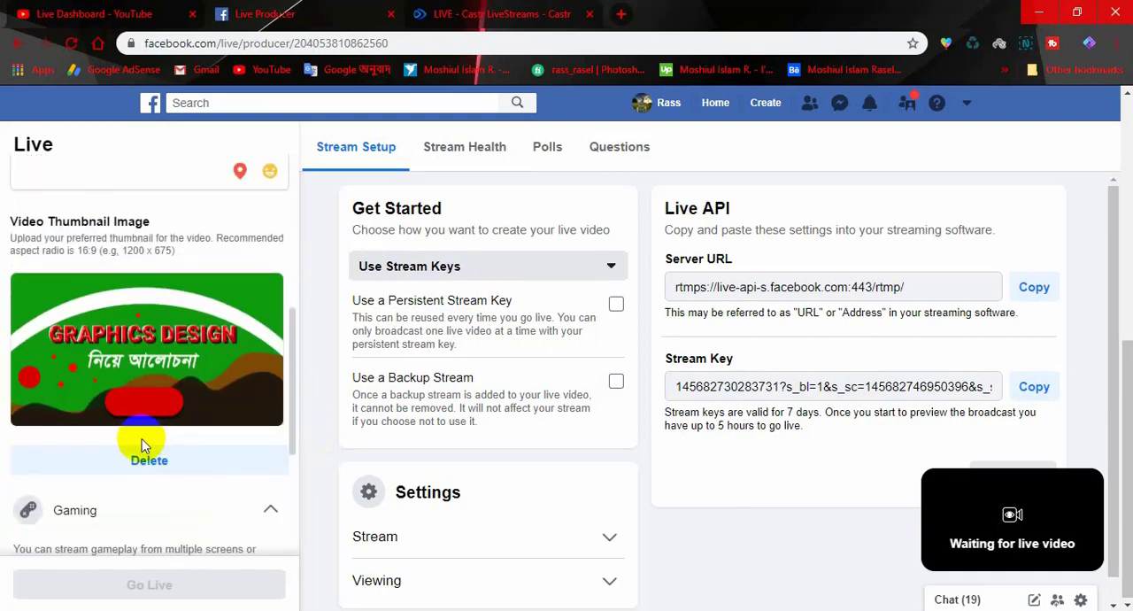
scroll(144, 434, "up", 3)
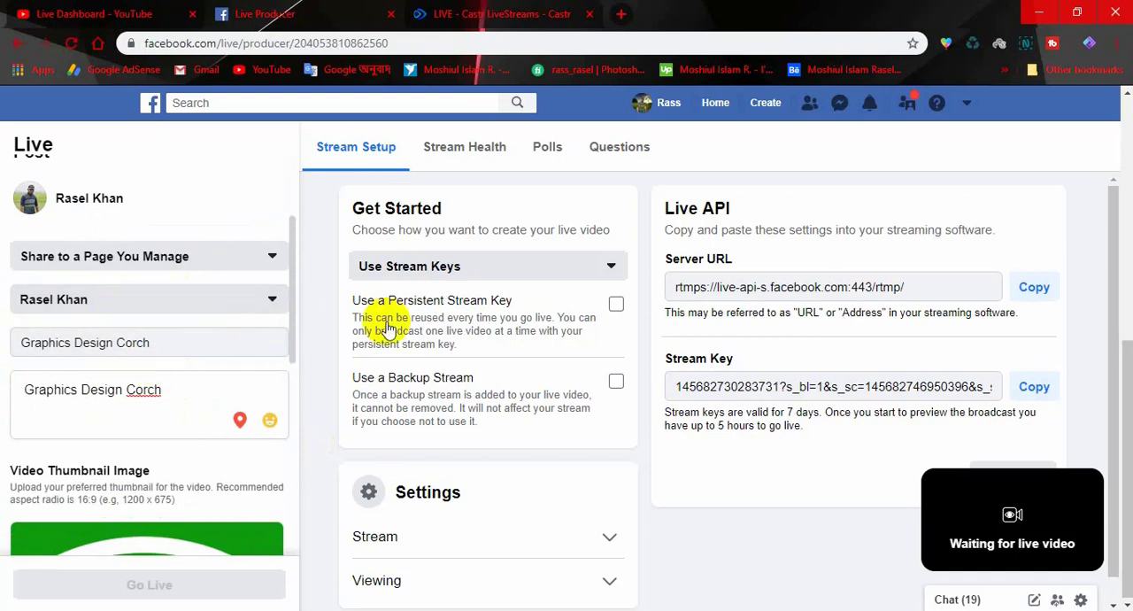
left_click(1034, 287)
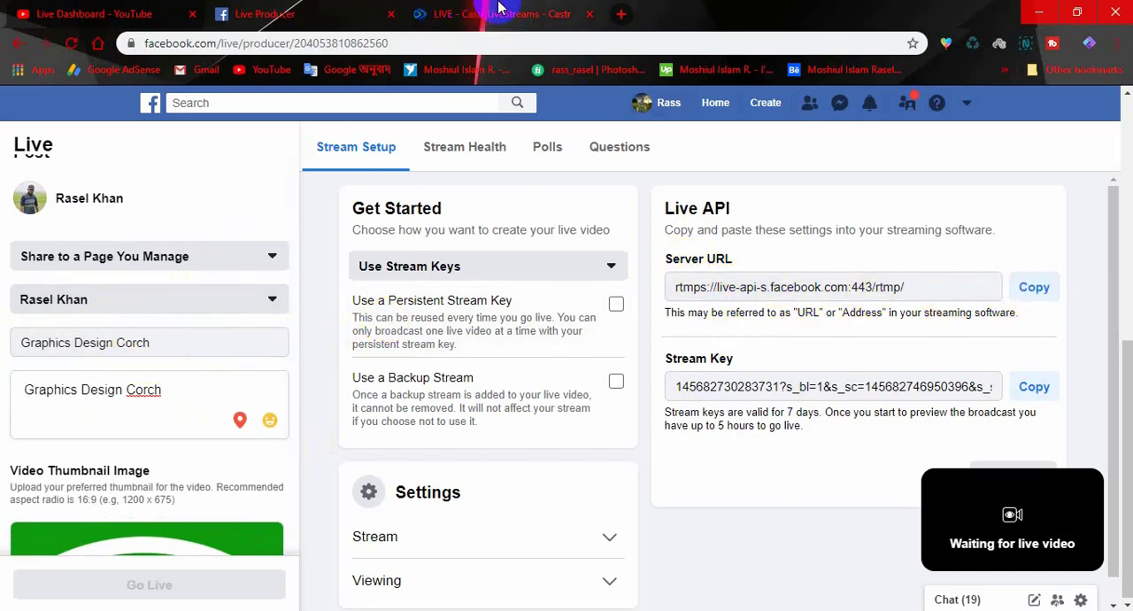
left_click(496, 13)
left_click(183, 200)
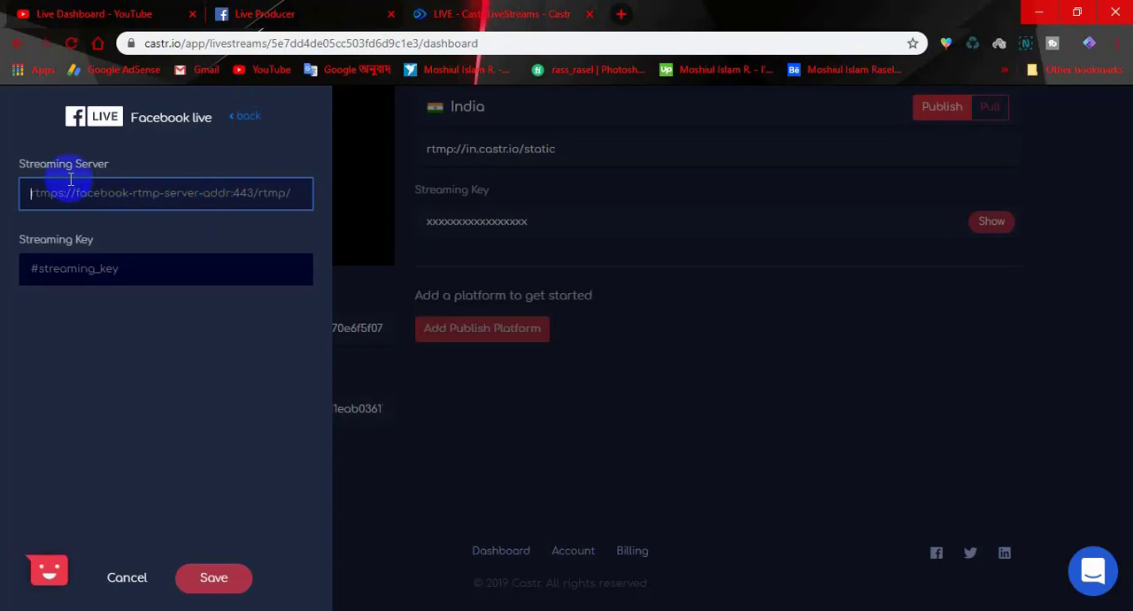
left_click(46, 163)
left_click(78, 196)
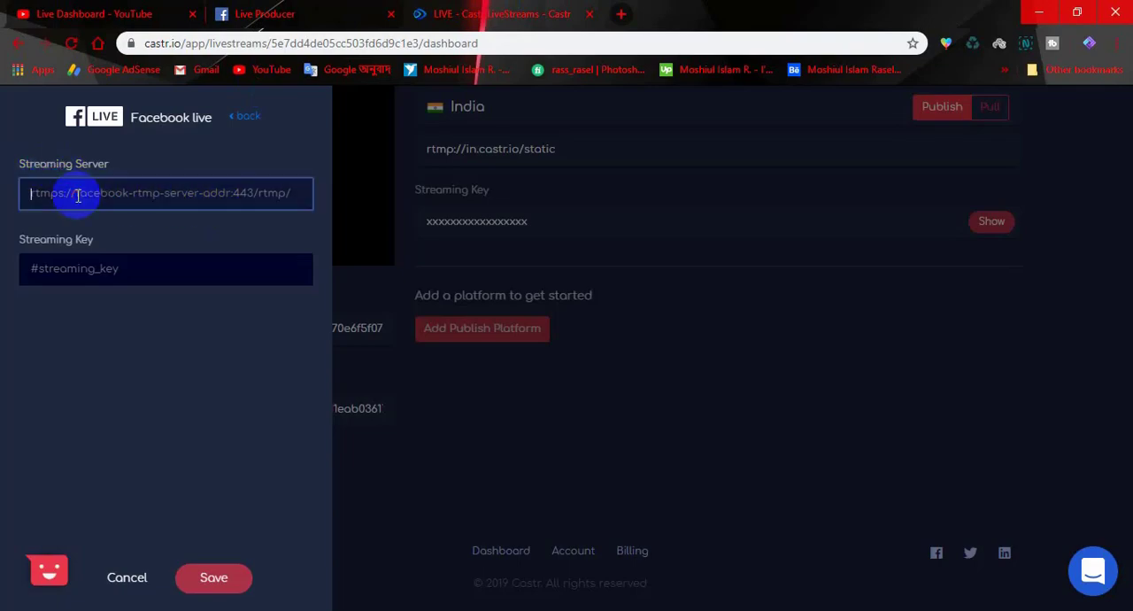
key("ctrl+v")
- Copy Facebook's stream key into the streaming key field of the Facebook Live platform in Castr and save the platform
left_click(266, 14)
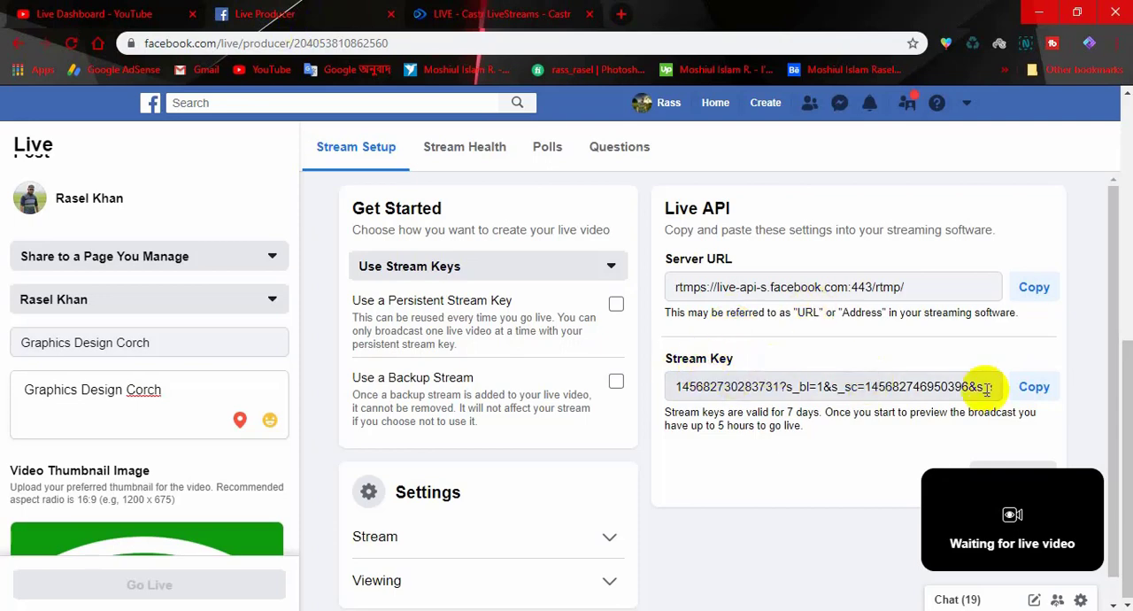
left_click(518, 13)
left_click(121, 270)
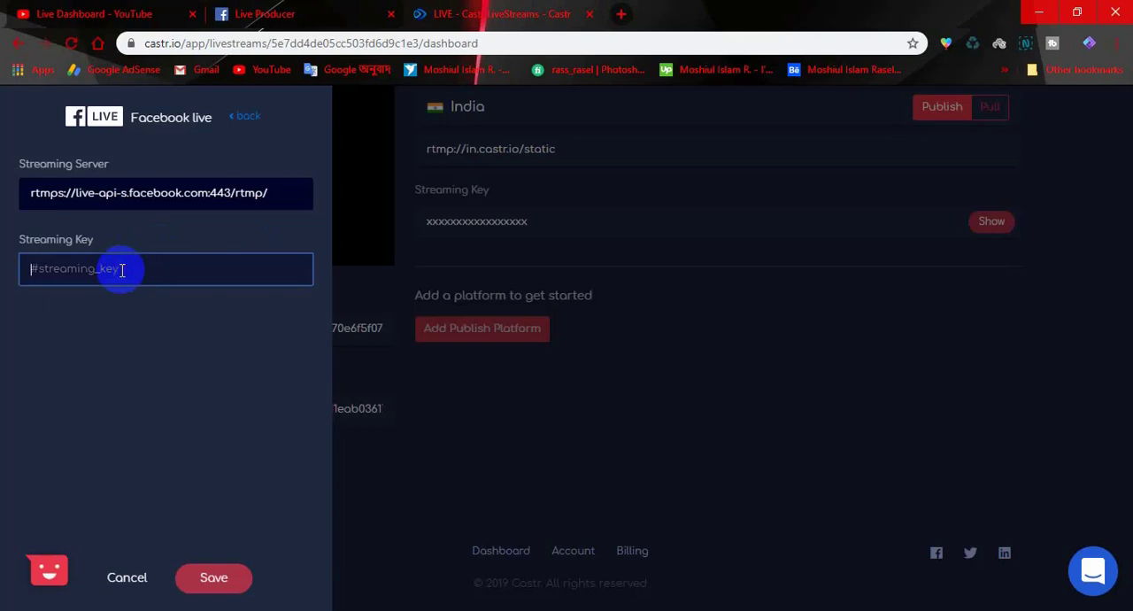
key("ctrl+v")
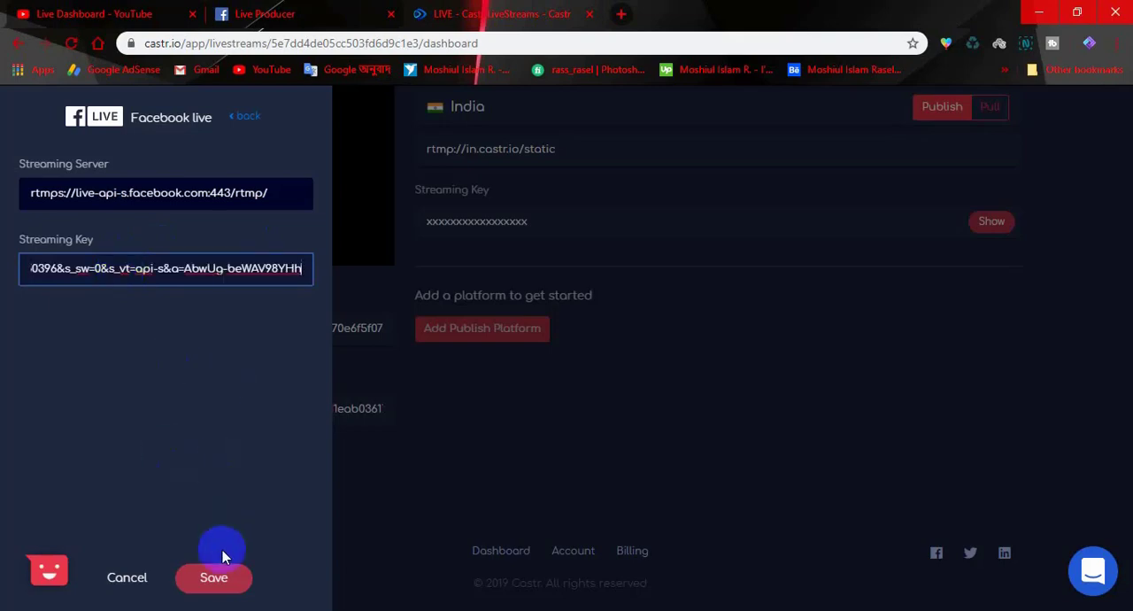
left_click(214, 580)
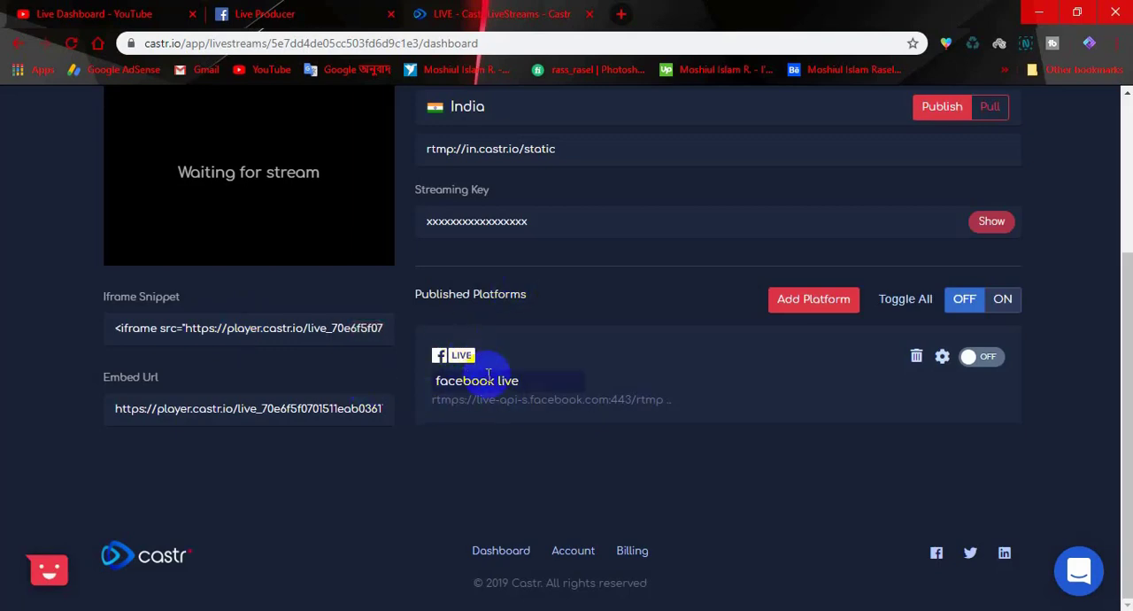
- Add another publish platform to the Castr livestream, looking over the available services and choosing Youtube
left_click(797, 301)
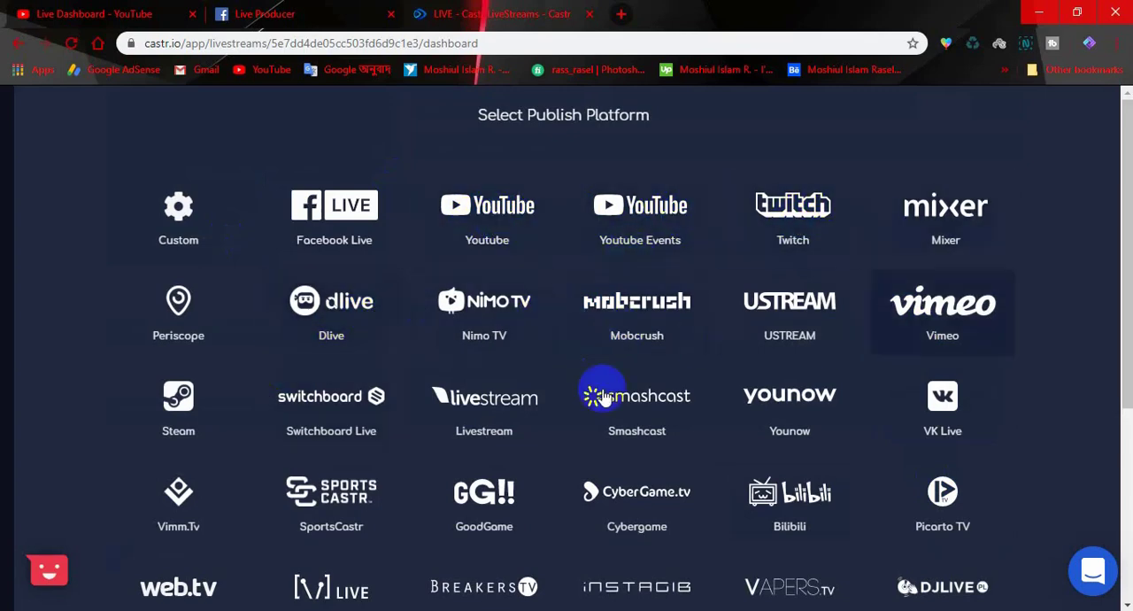
scroll(716, 423, "down", 3)
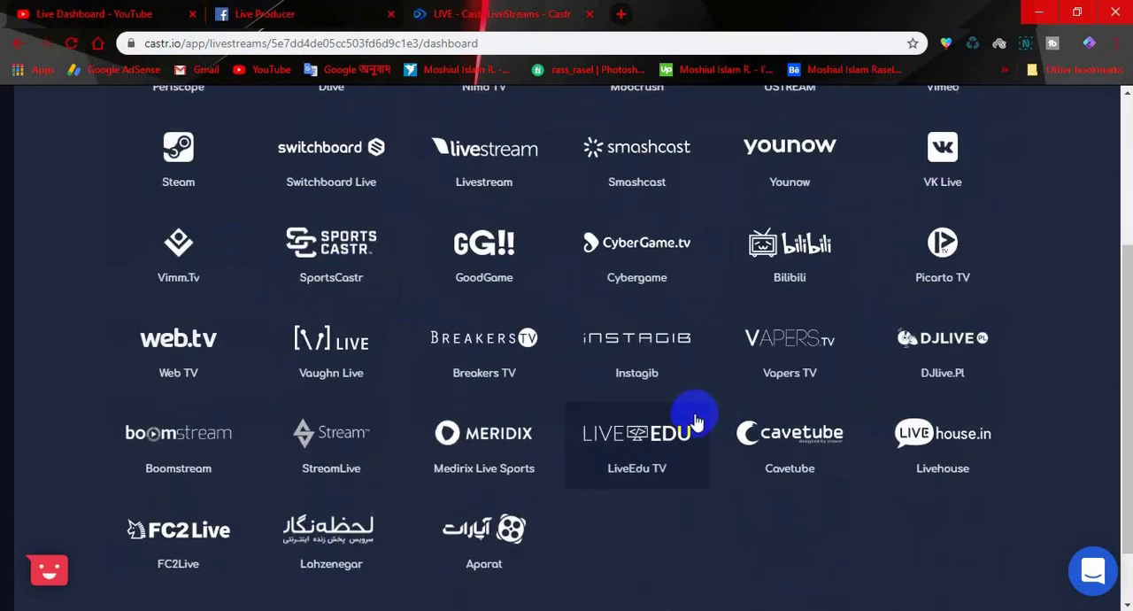
scroll(695, 420, "up", 2)
scroll(695, 419, "up", 1)
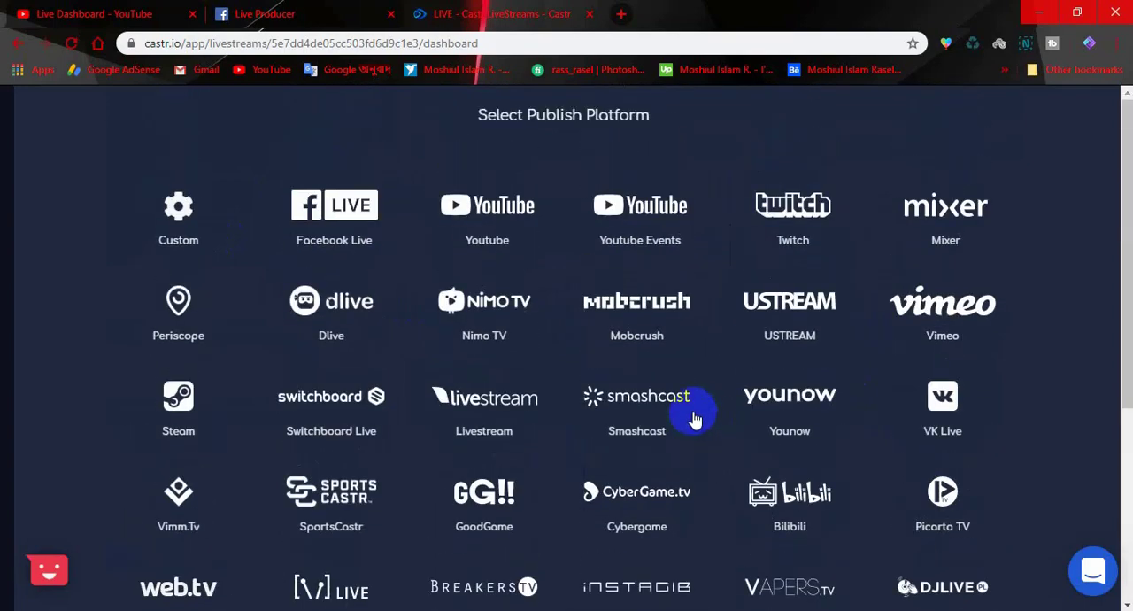
left_click(484, 220)
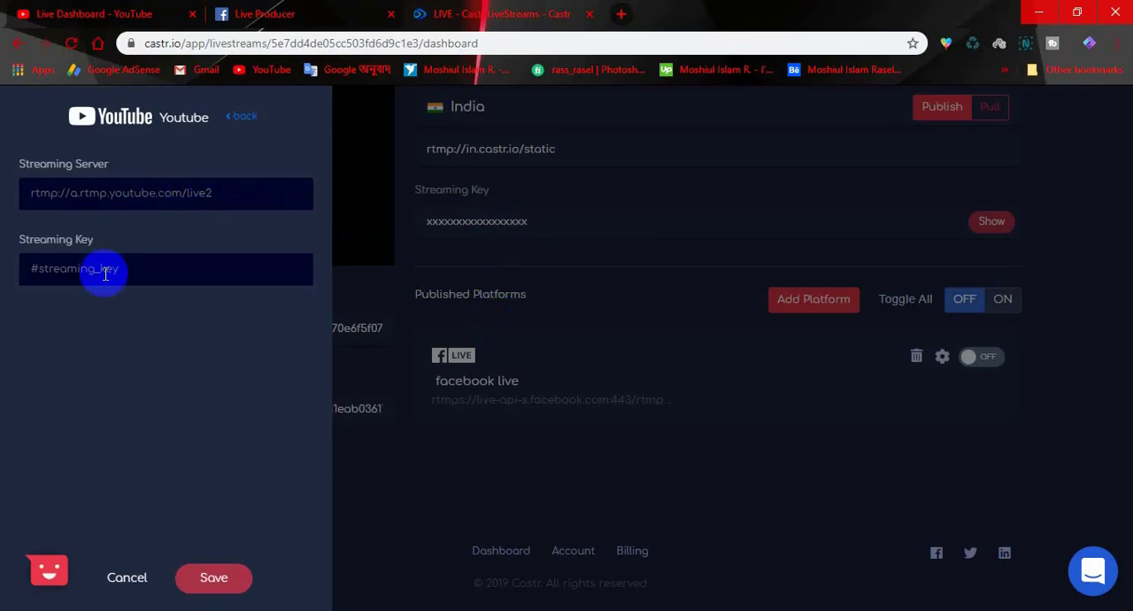
- Copy the server URL rtmp://a.rtmp.youtube.com/live2 from YouTube's encoder setup into the streaming server field of Castr's Youtube platform
left_click(105, 195)
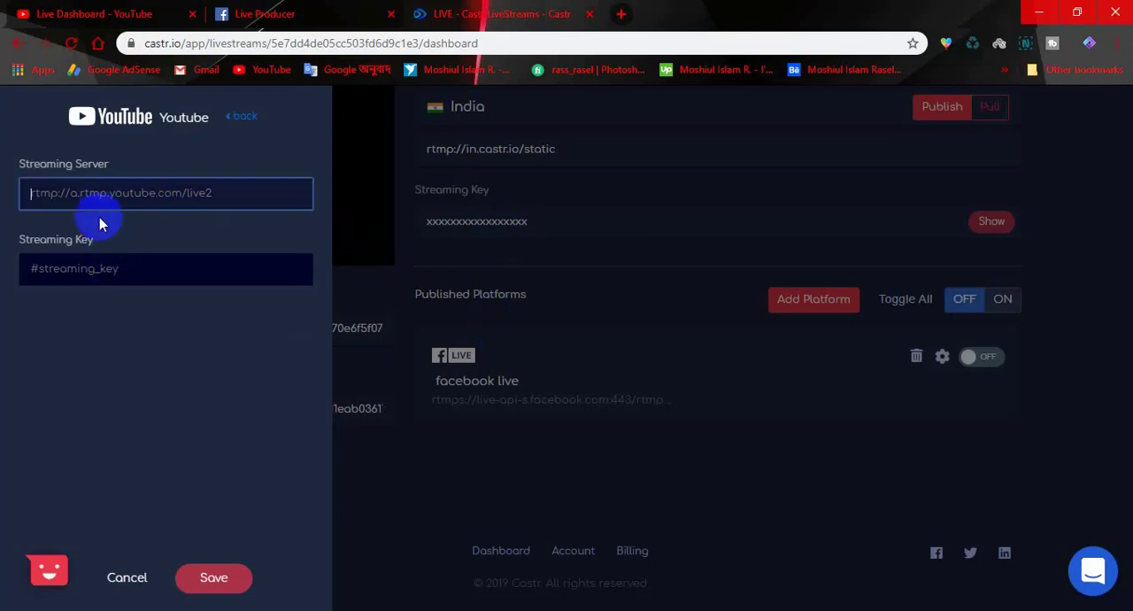
left_click(92, 285)
left_click(73, 13)
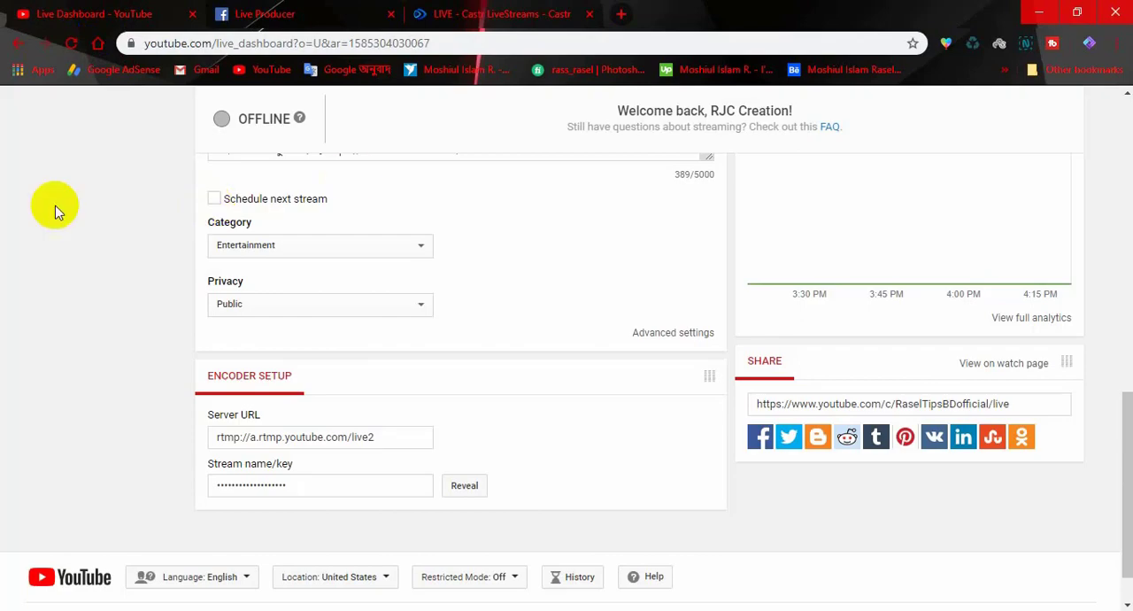
scroll(409, 308, "up", 6)
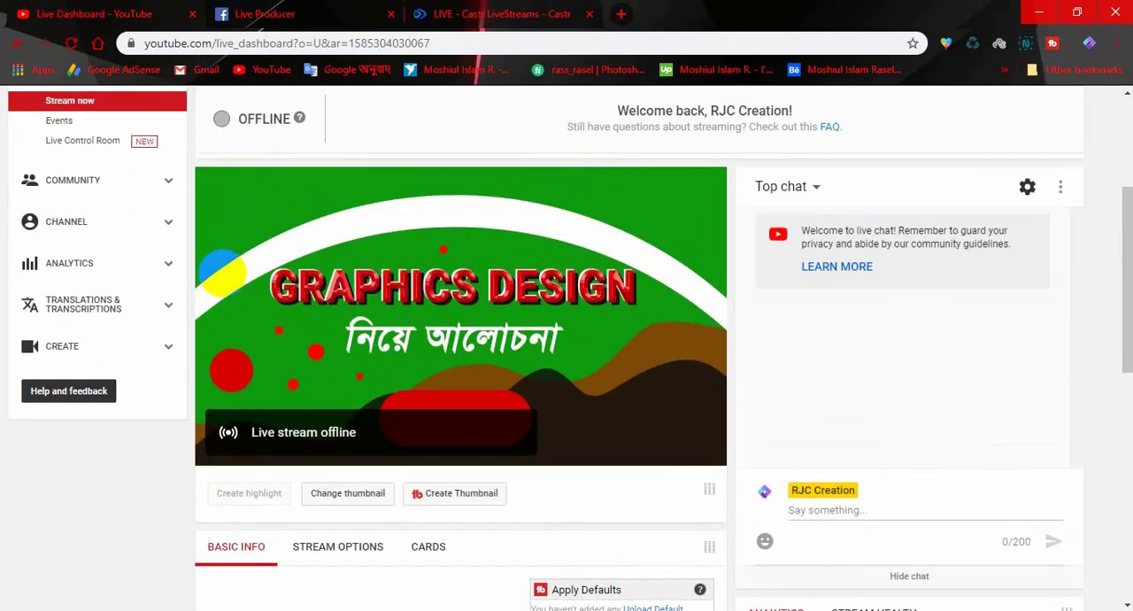
scroll(455, 375, "down", 2)
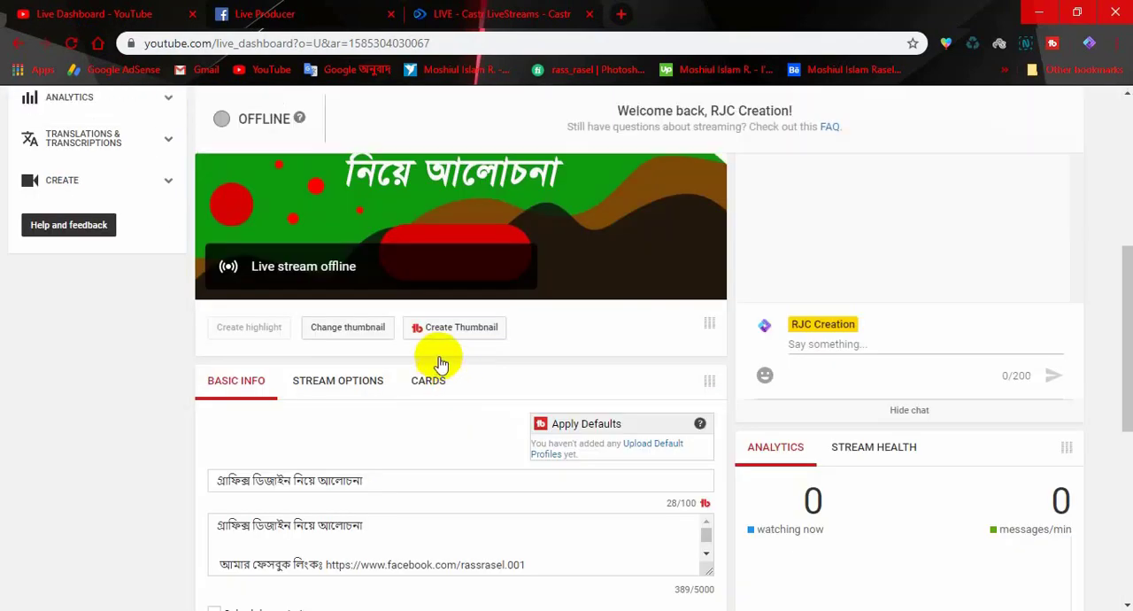
scroll(425, 372, "down", 4)
scroll(292, 505, "down", 2)
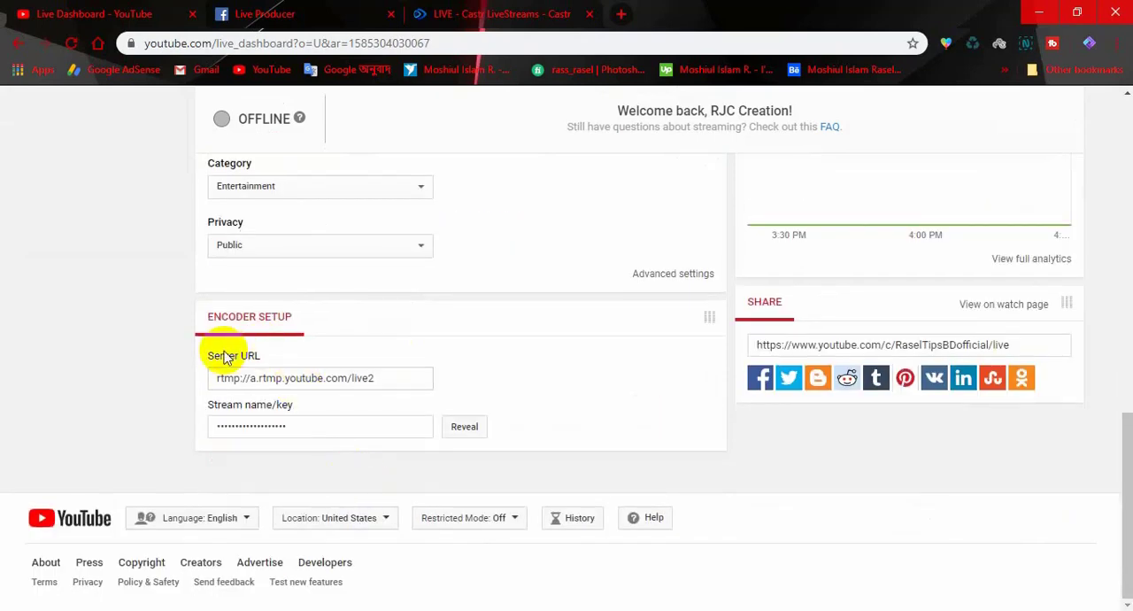
left_click(386, 378)
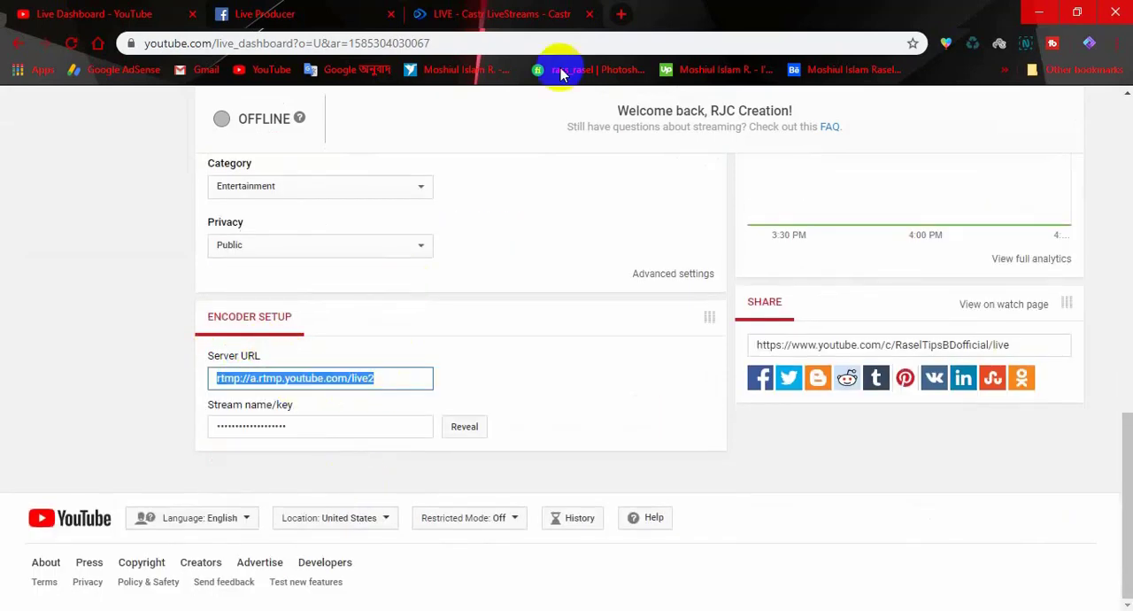
left_click(502, 13)
left_click(104, 193)
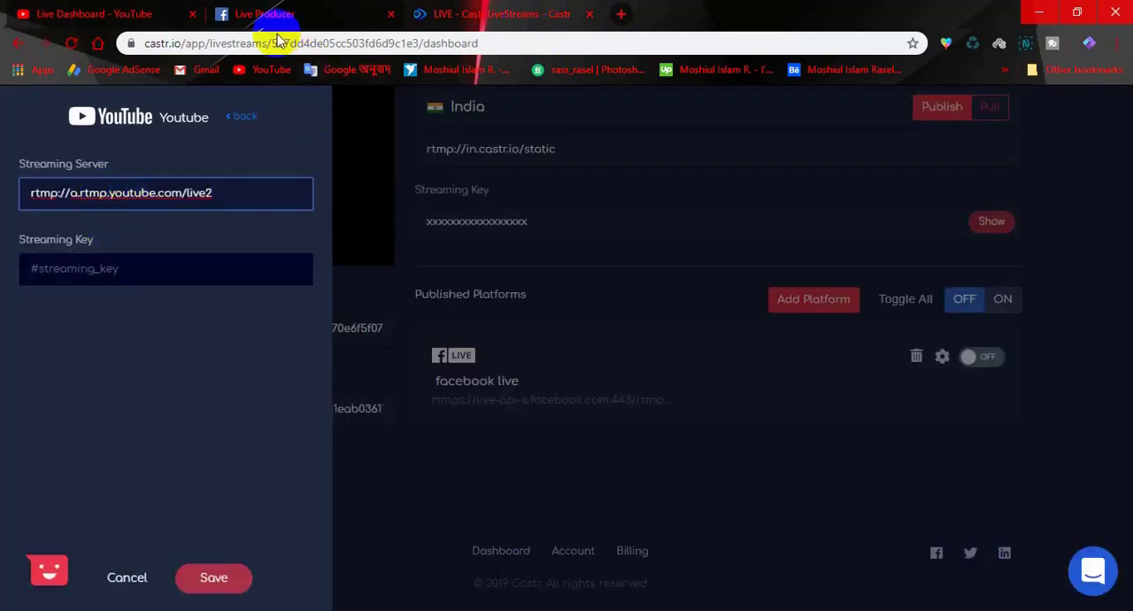
- Reveal YouTube's stream key, paste it into the streaming key field of Castr's Youtube platform, and save the platform
left_click(48, 13)
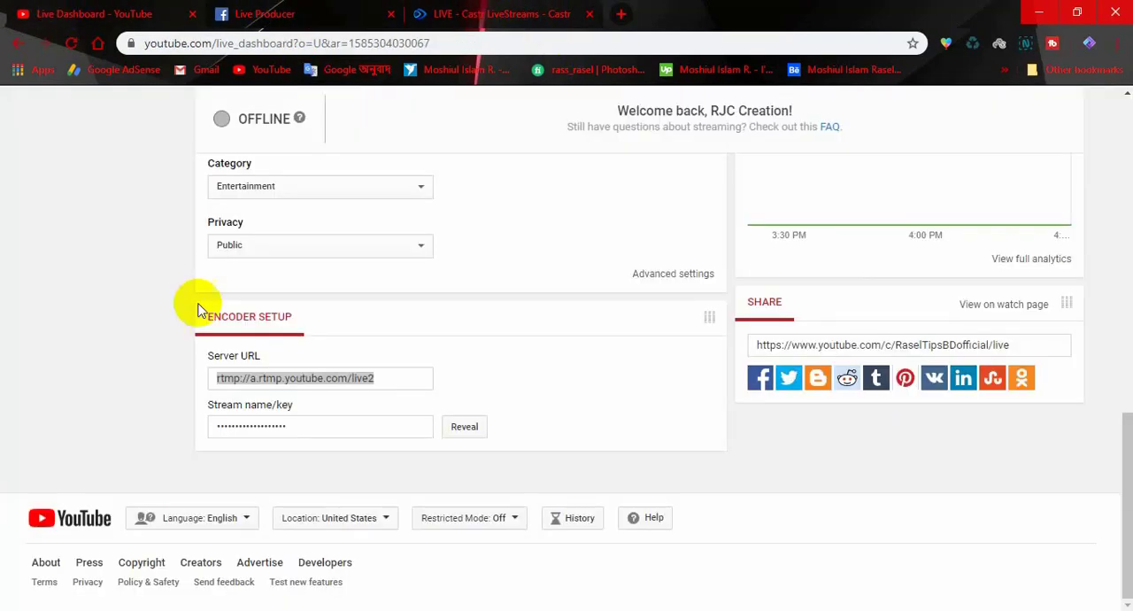
left_click(465, 428)
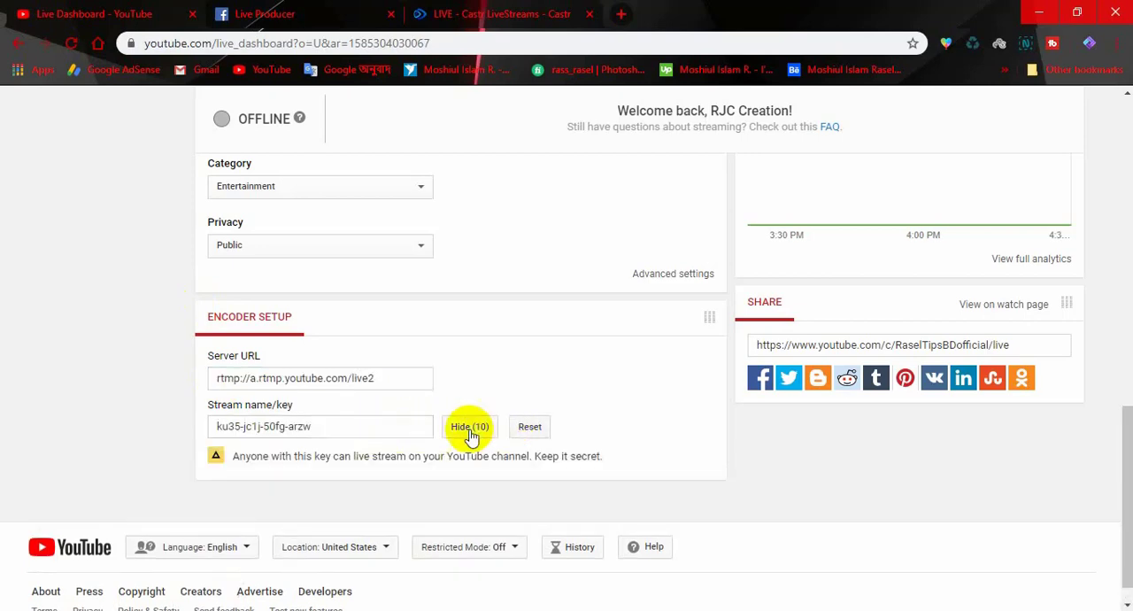
left_click_drag(364, 428, 268, 429)
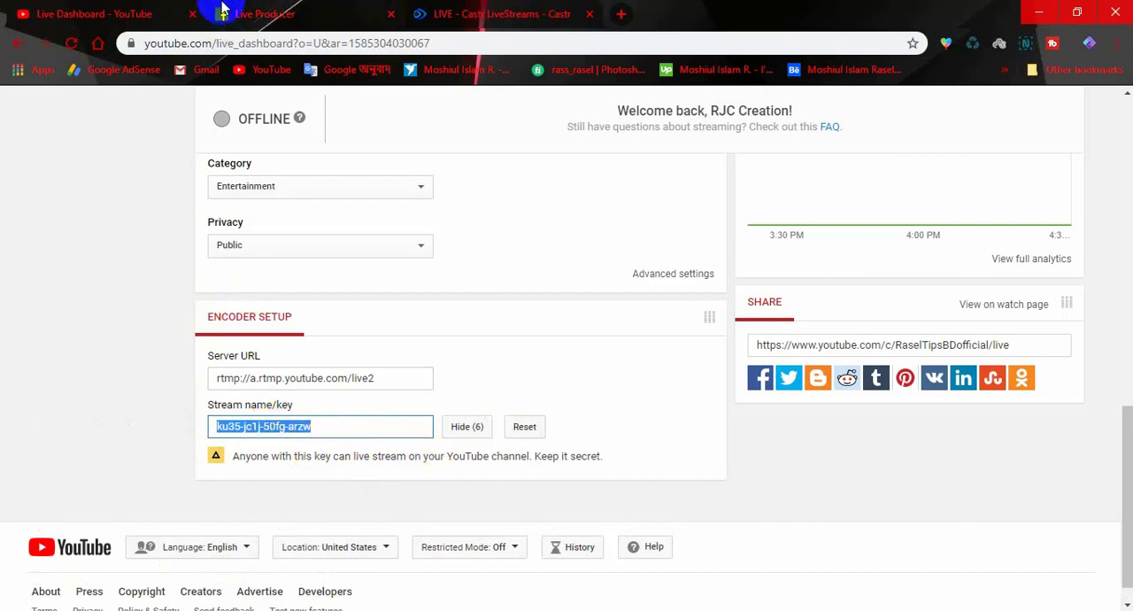
left_click(447, 14)
left_click(191, 275)
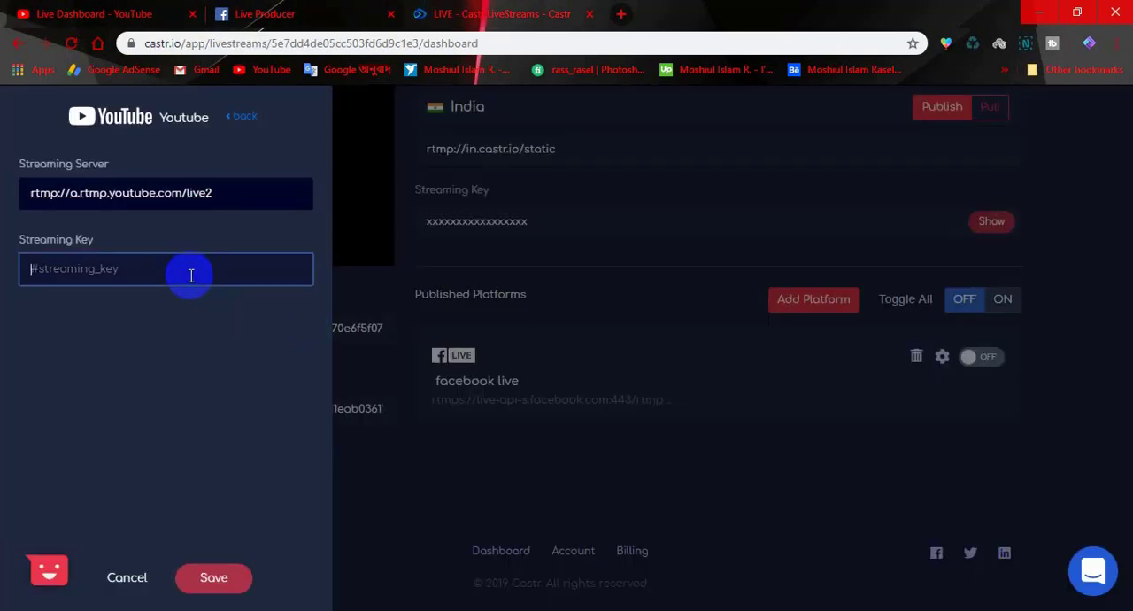
left_click(135, 388)
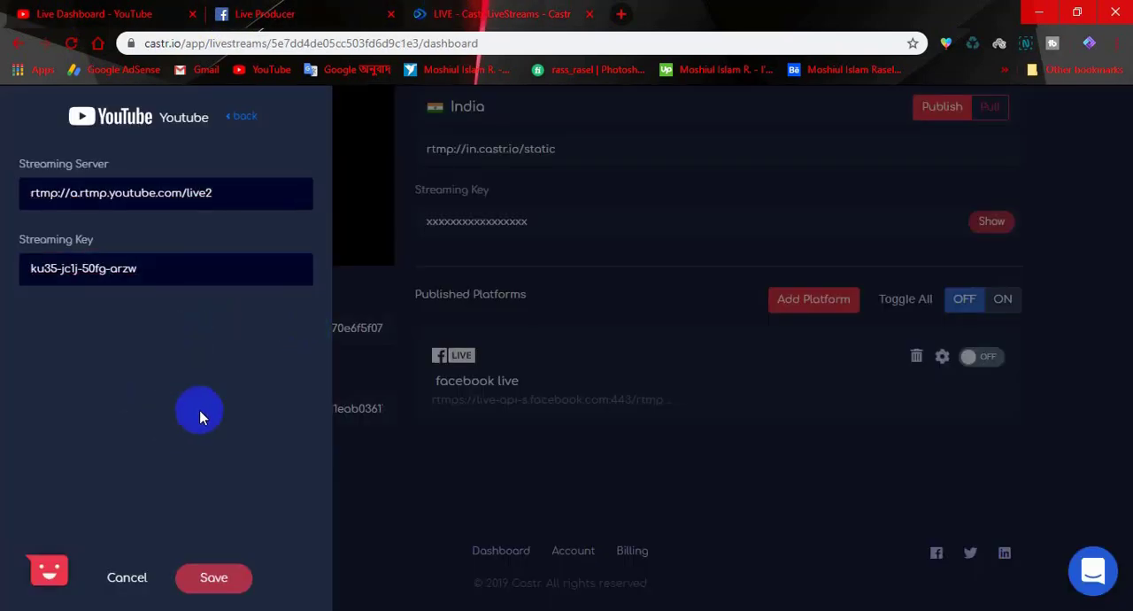
left_click(213, 578)
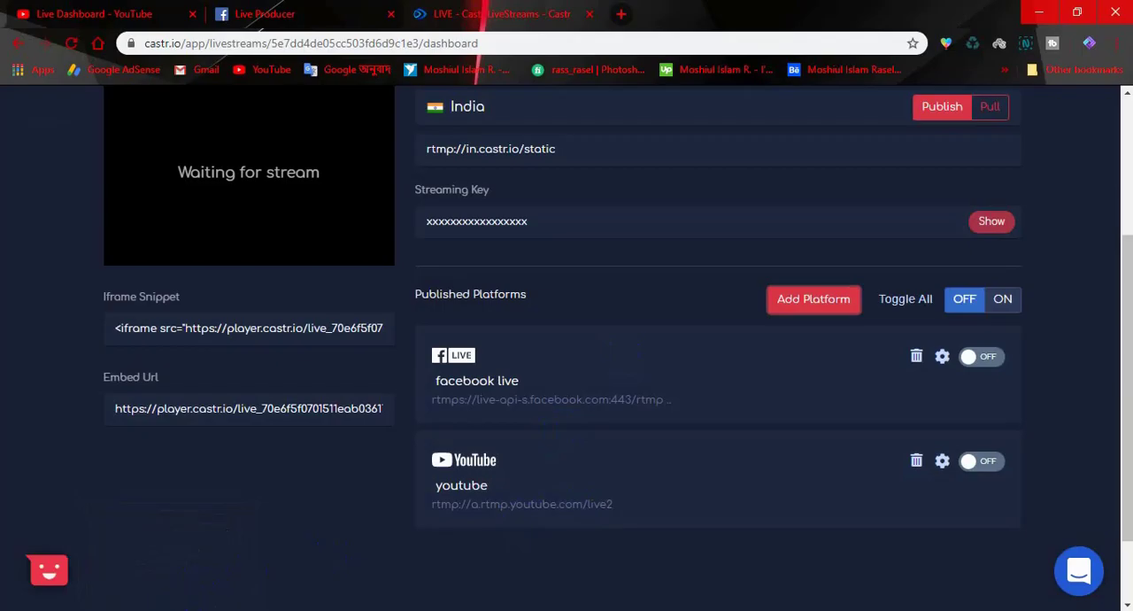
- Switch to OBS, start streaming Scene 2, and return to the Castr livestream dashboard in the browser
left_click(170, 609)
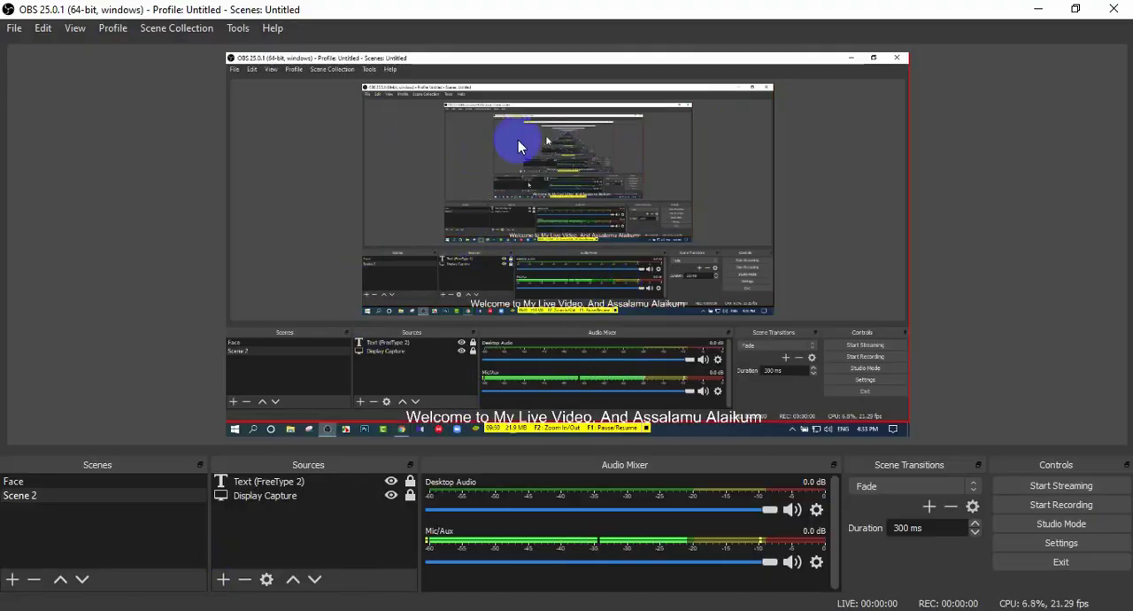
left_click(1066, 487)
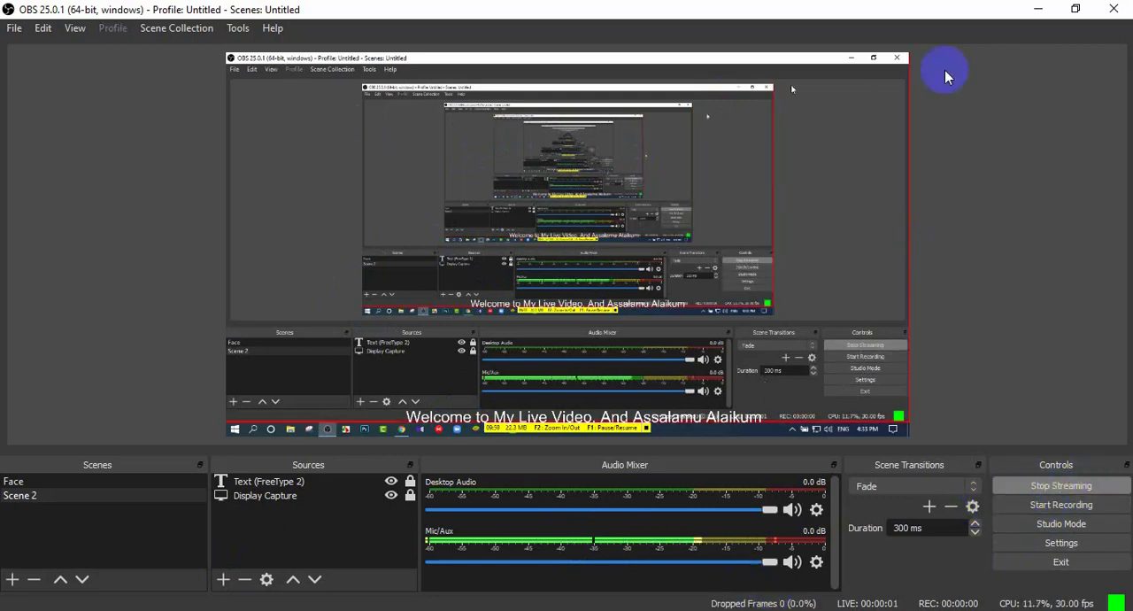
left_click(1036, 11)
- Switch all published platforms on together in Castr, covering both facebook live and youtube
scroll(362, 514, "up", 3)
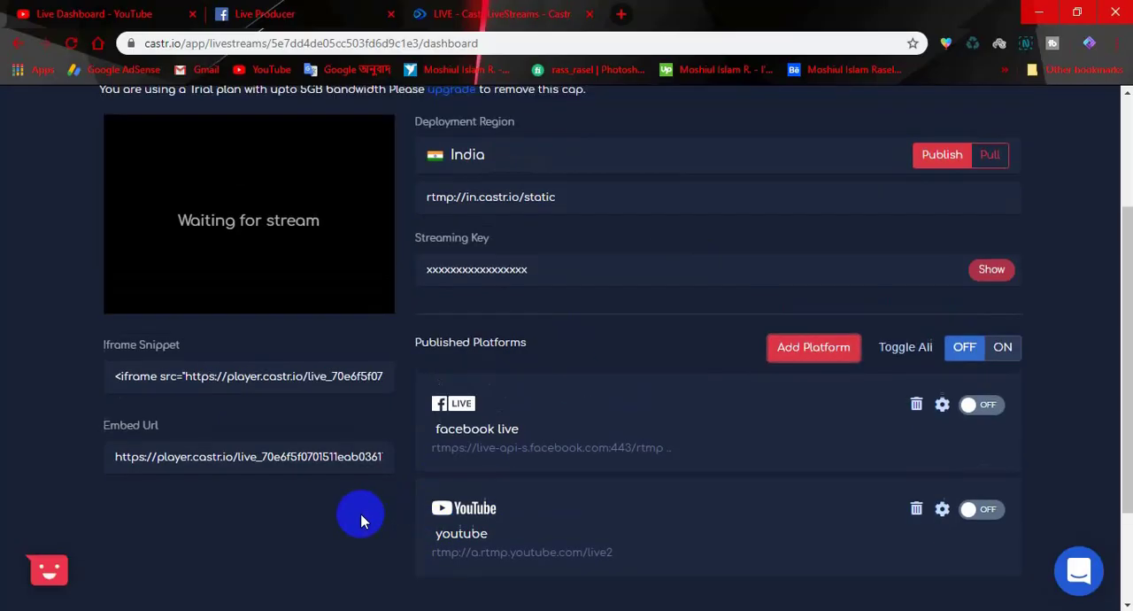
scroll(225, 340, "down", 1)
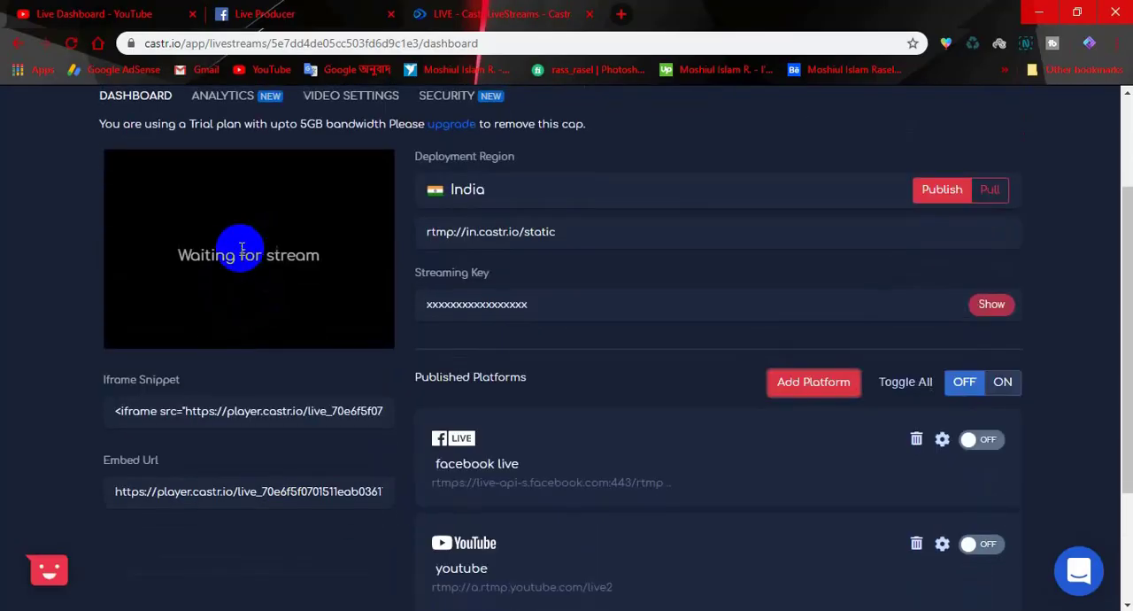
left_click(1002, 389)
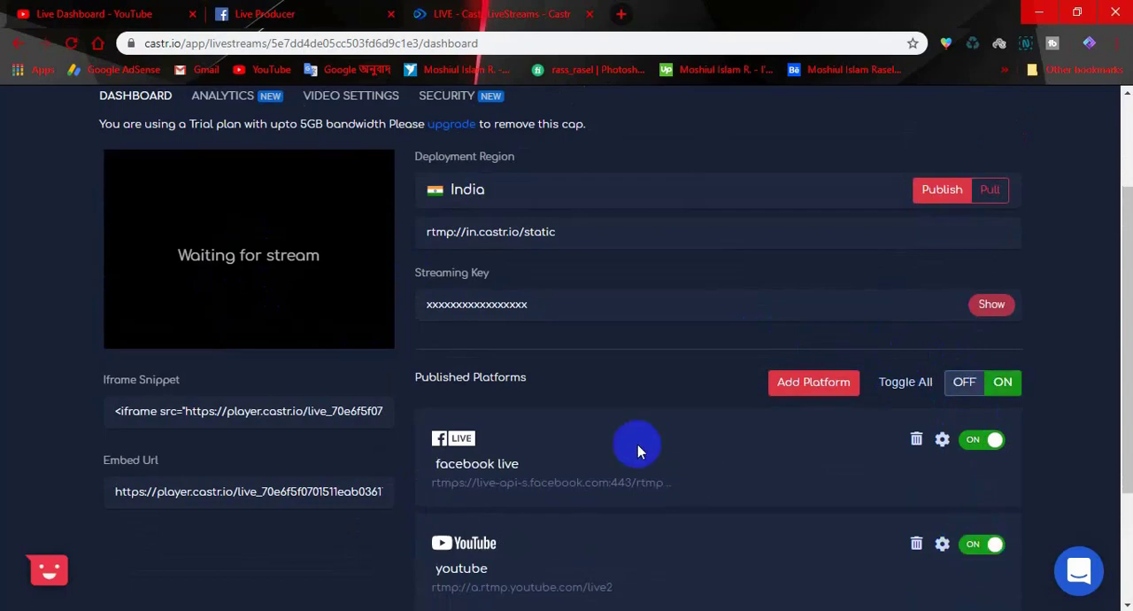
scroll(638, 449, "down", 2)
scroll(640, 459, "up", 2)
scroll(595, 392, "up", 1)
scroll(595, 392, "down", 1)
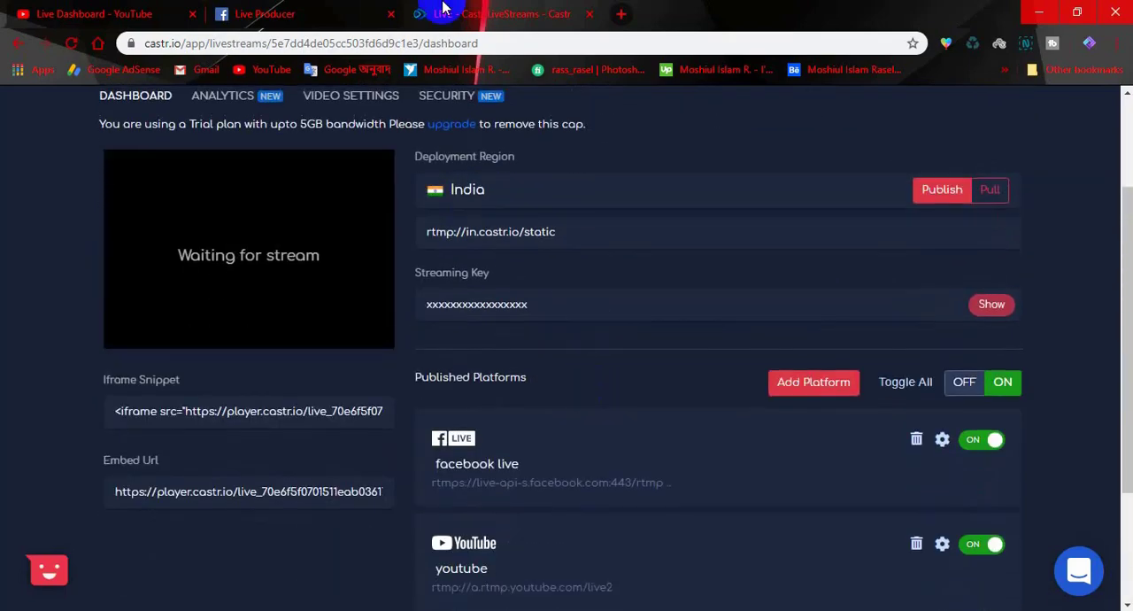
- Check the incoming live video preview and its video and audio bitrates in Facebook's Live Producer
left_click(282, 10)
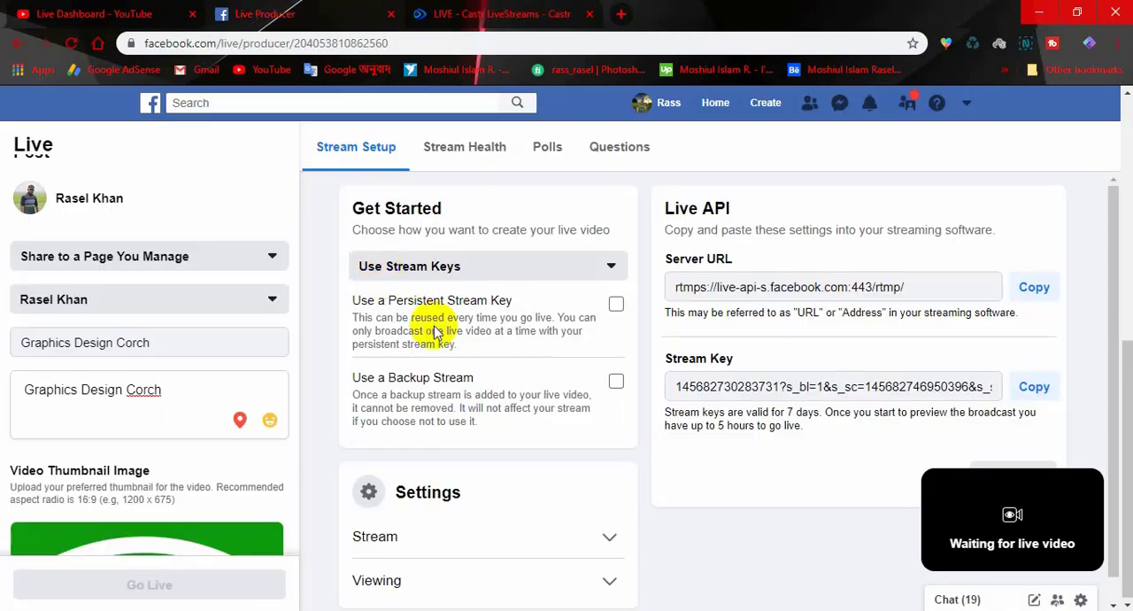
scroll(844, 403, "up", 5)
scroll(847, 420, "down", 2)
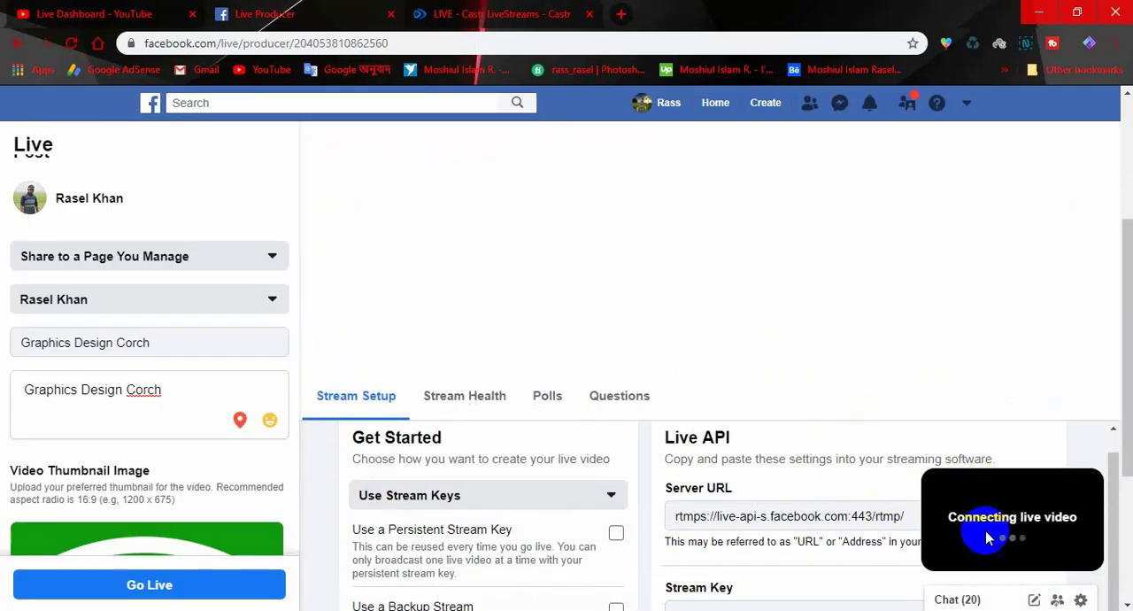
scroll(1044, 534, "up", 2)
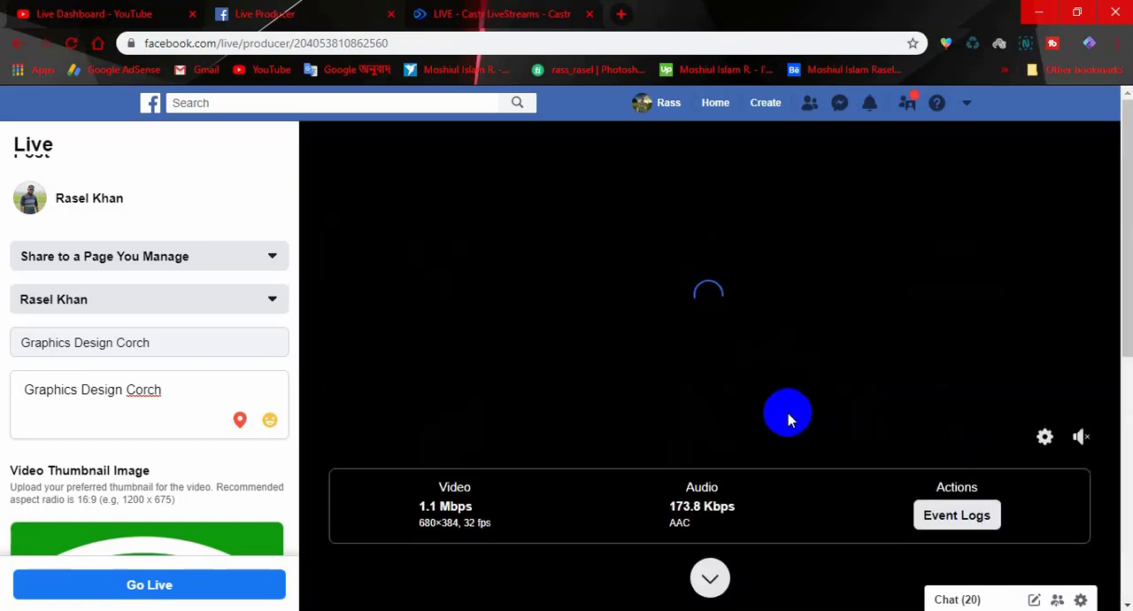
- Examine the stream status, health message and live video preview on YouTube's live dashboard
left_click(50, 10)
scroll(655, 438, "up", 10)
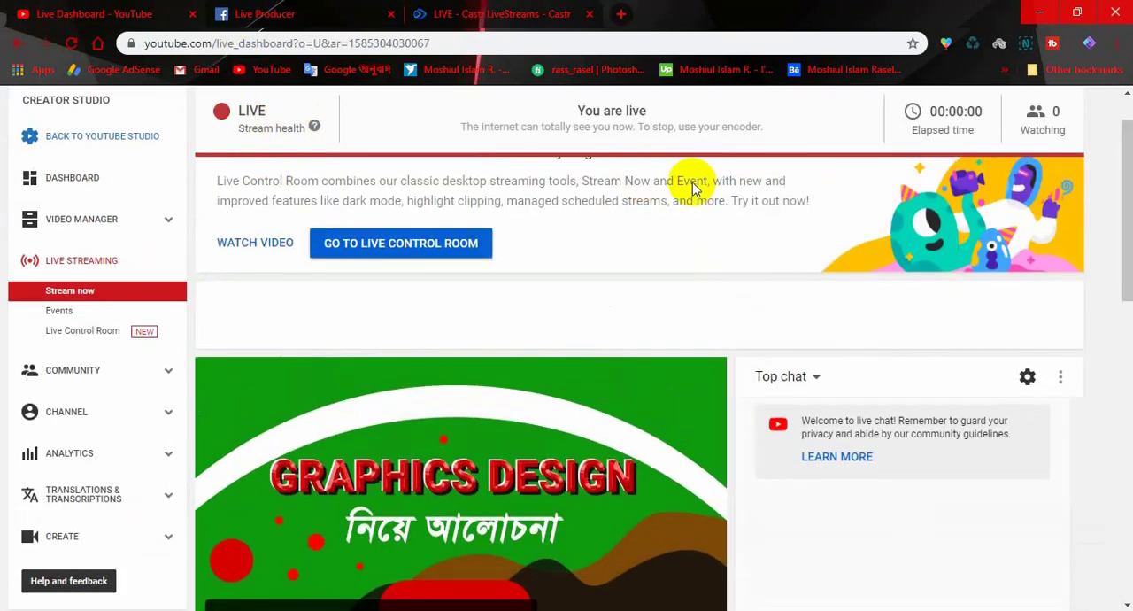
scroll(682, 260, "down", 10)
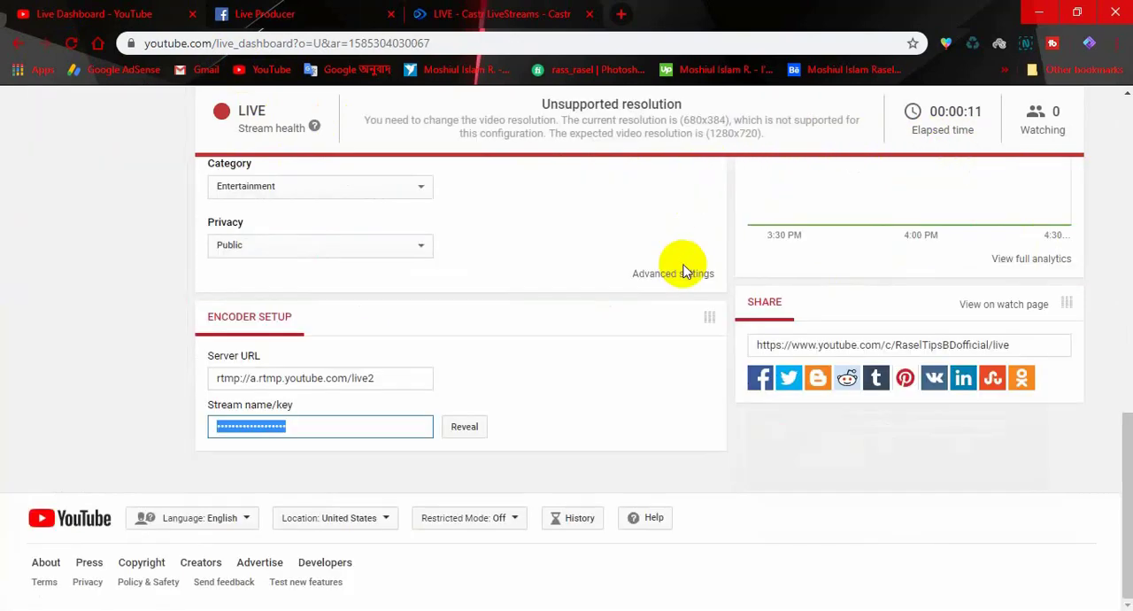
scroll(682, 273, "up", 10)
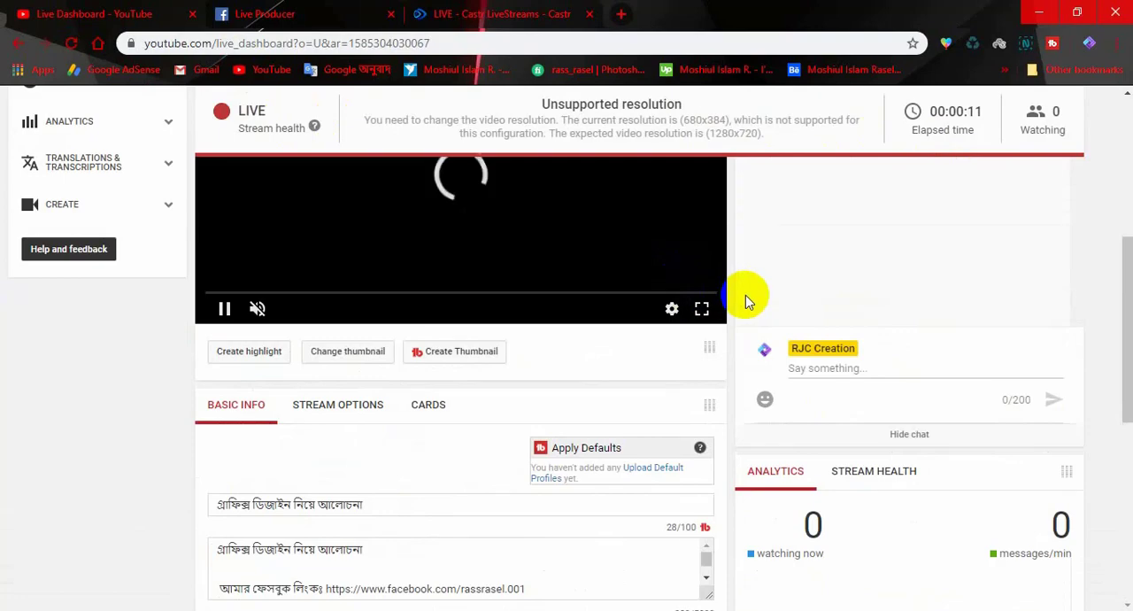
scroll(757, 296, "up", 5)
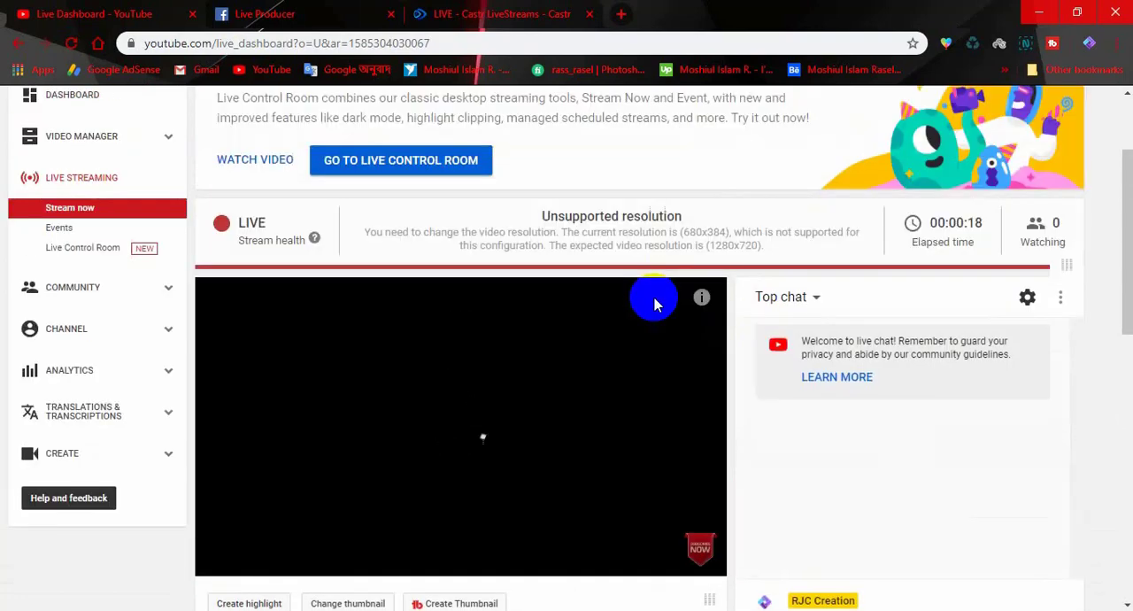
scroll(661, 293, "down", 1)
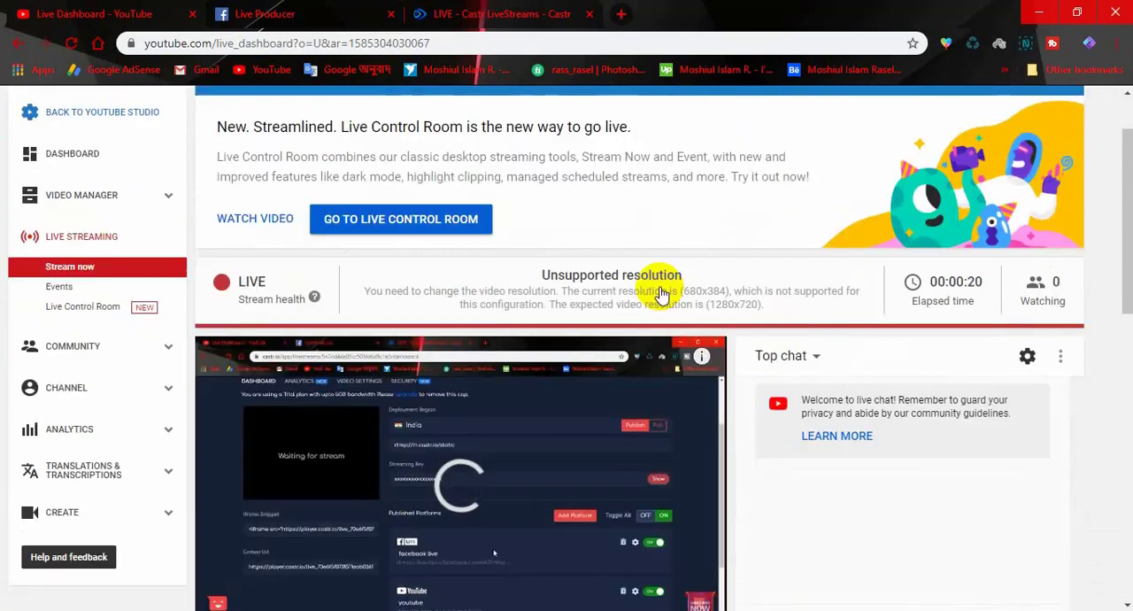
scroll(660, 293, "down", 1)
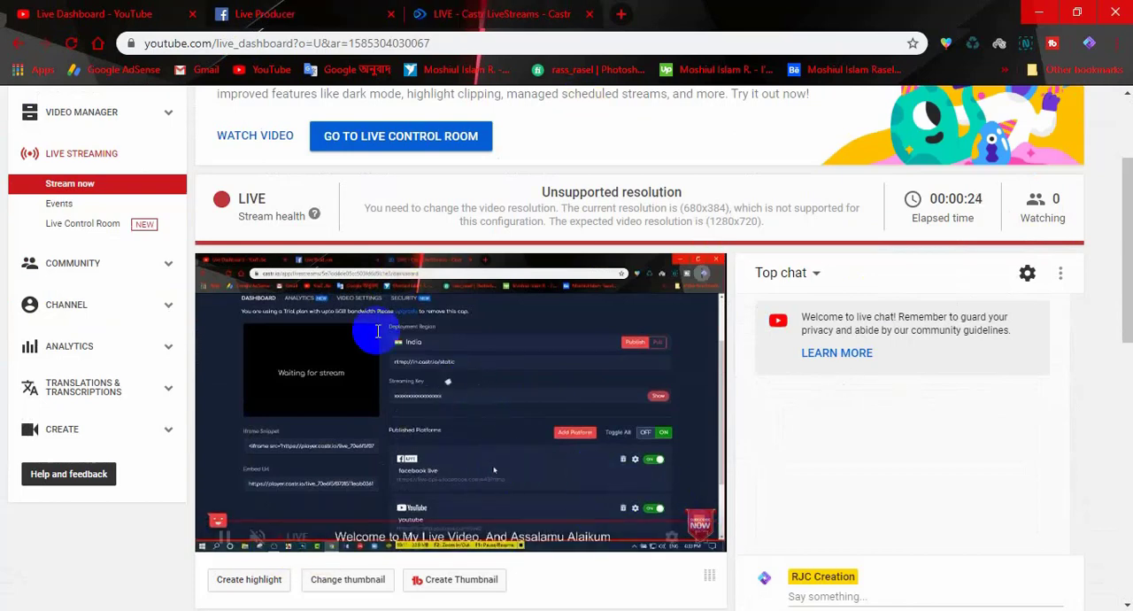
- Set the playback quality of YouTube's live preview player to 144p
left_click(672, 538)
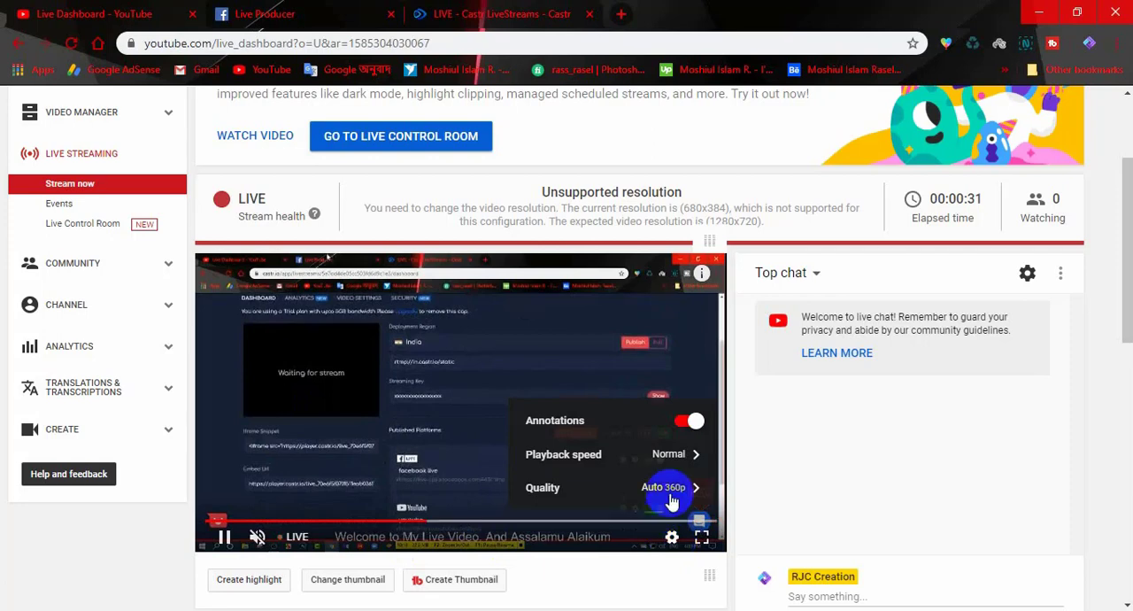
left_click(670, 496)
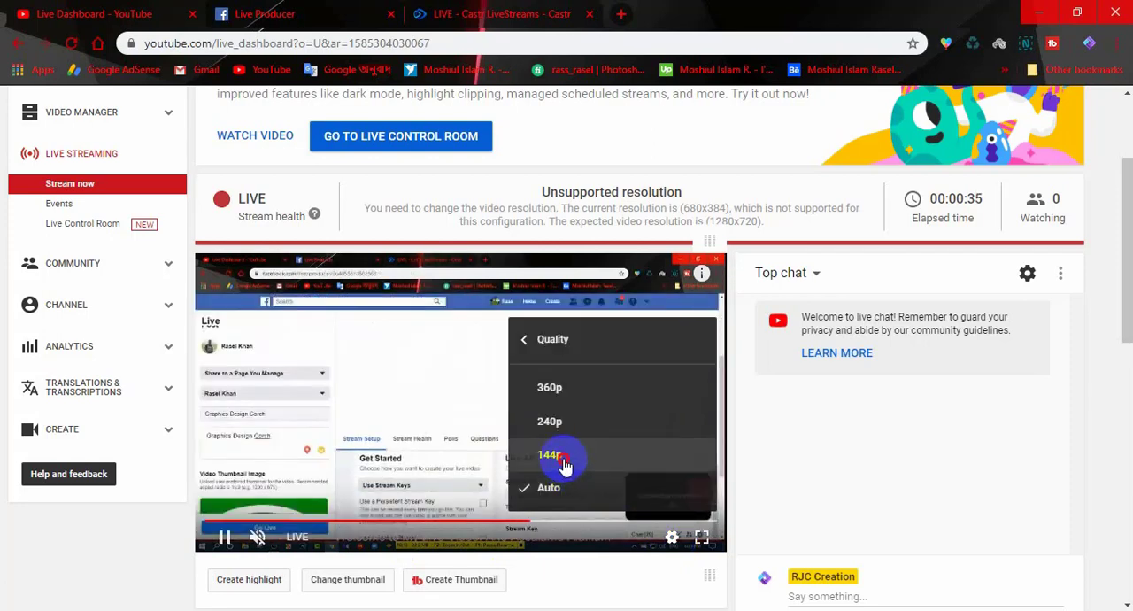
left_click(565, 460)
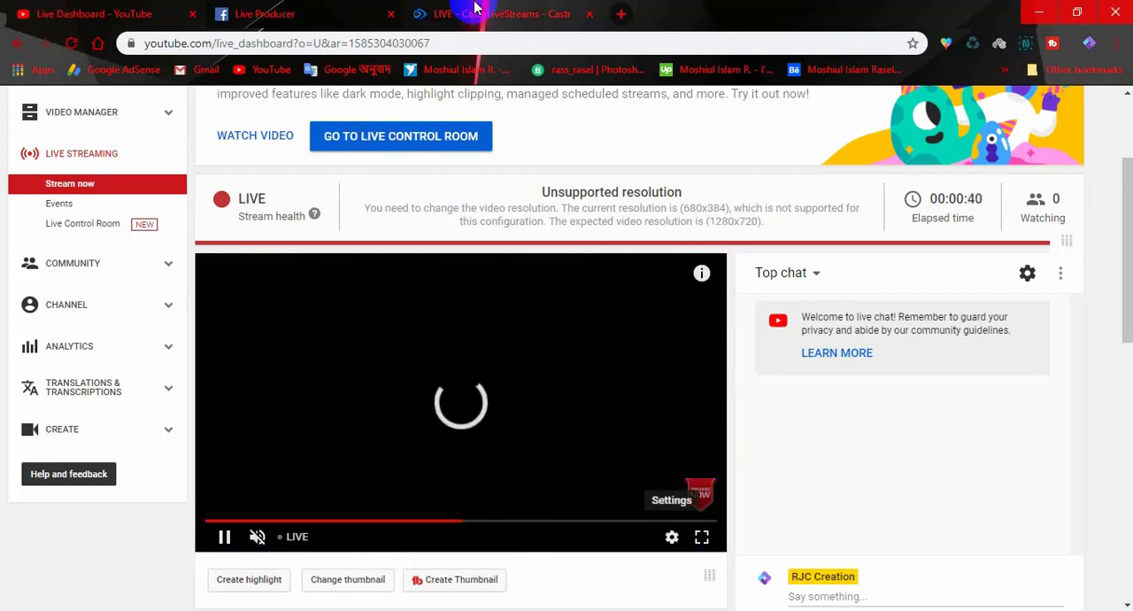
- Return to the Castr livestream dashboard and check the stream preview and both platforms' connection status
left_click(478, 14)
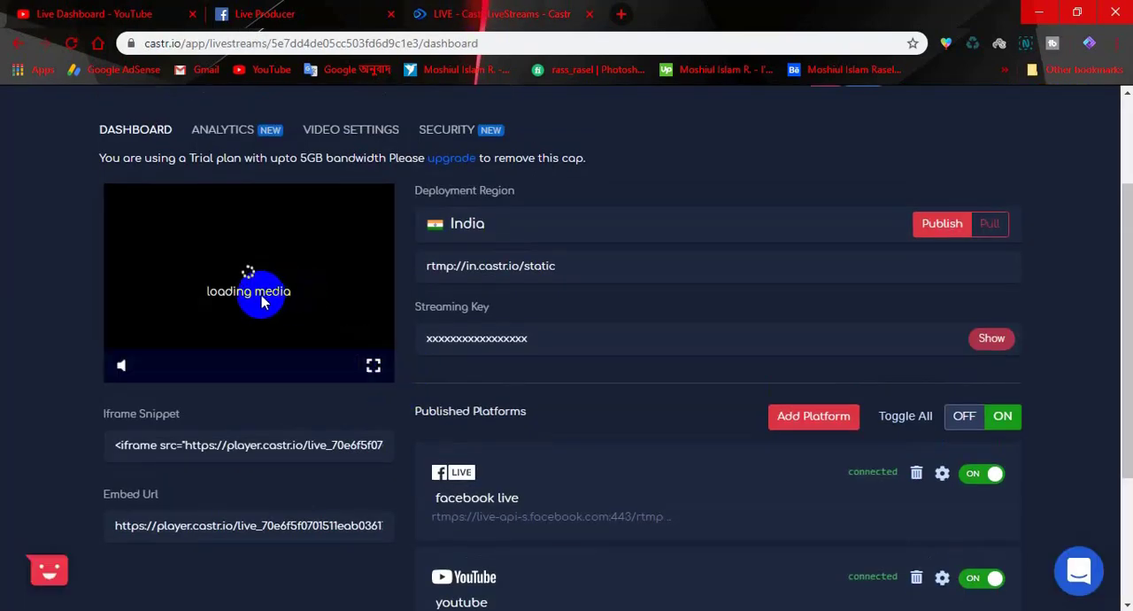
mouse_move(743, 264)
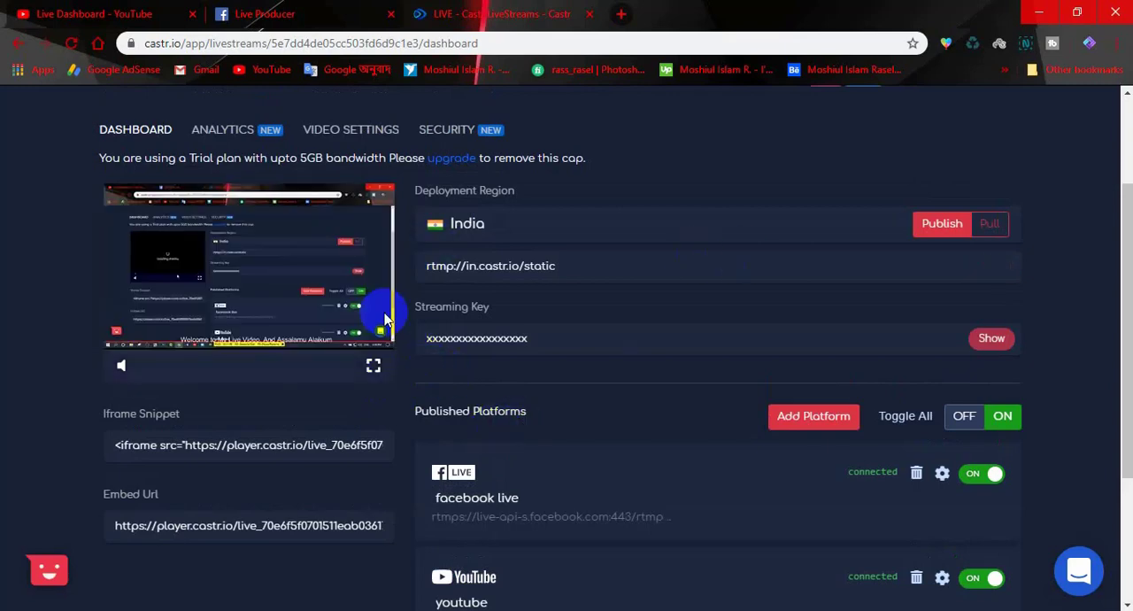
mouse_move(409, 454)
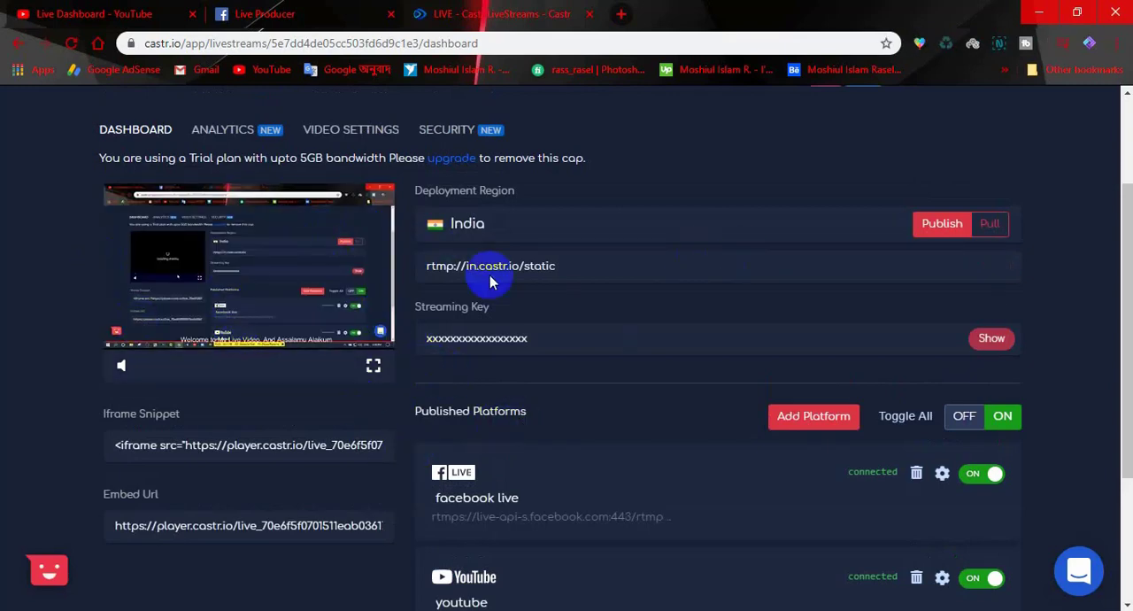